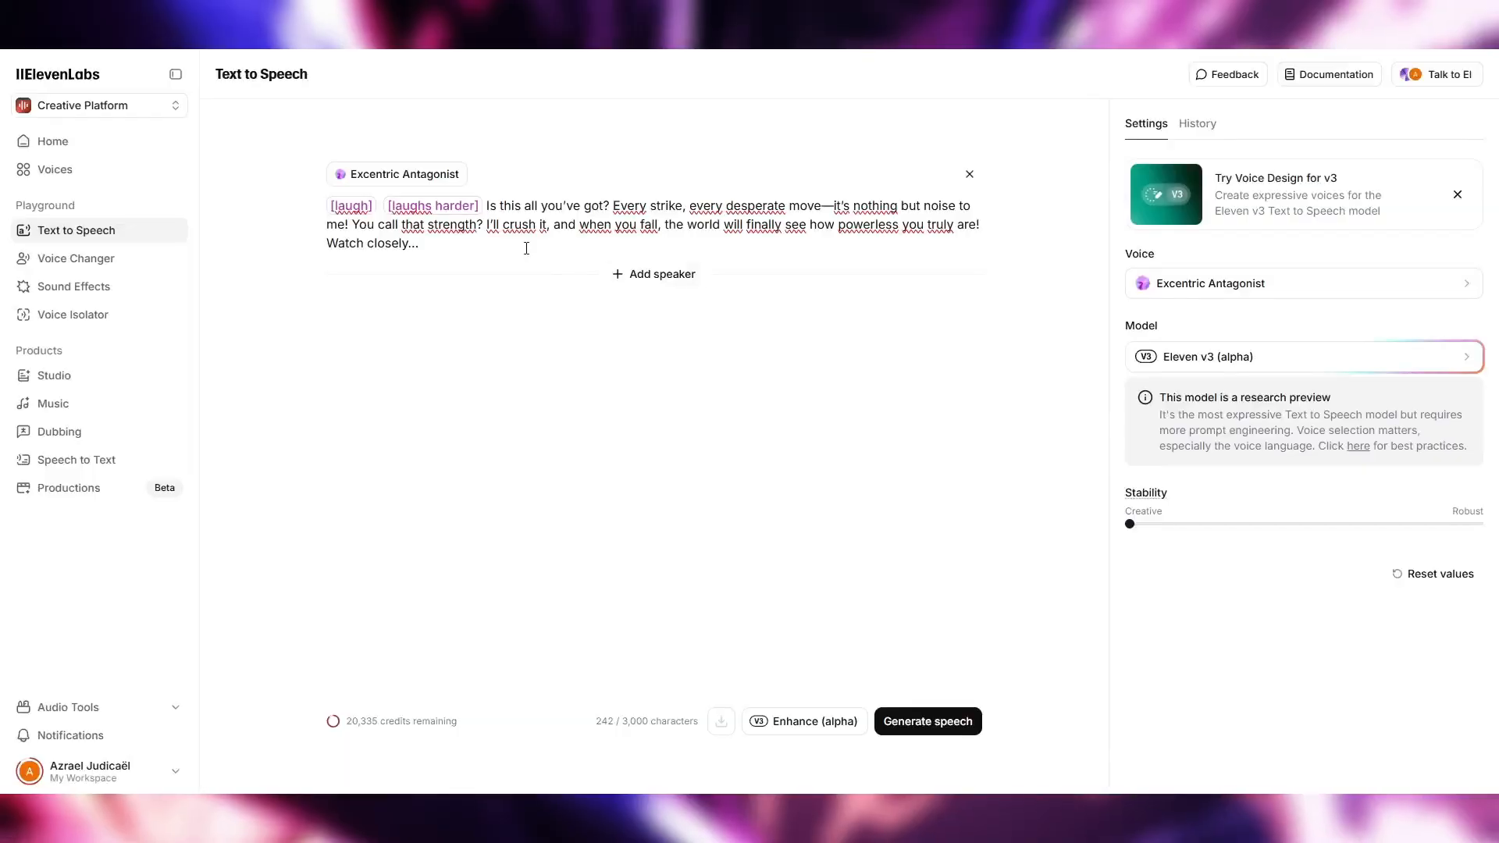
Insert the [mischievously] tag before "I'll crush it" in the Excentric Antagonist speech and select the tag's text
type("[mischievously]")
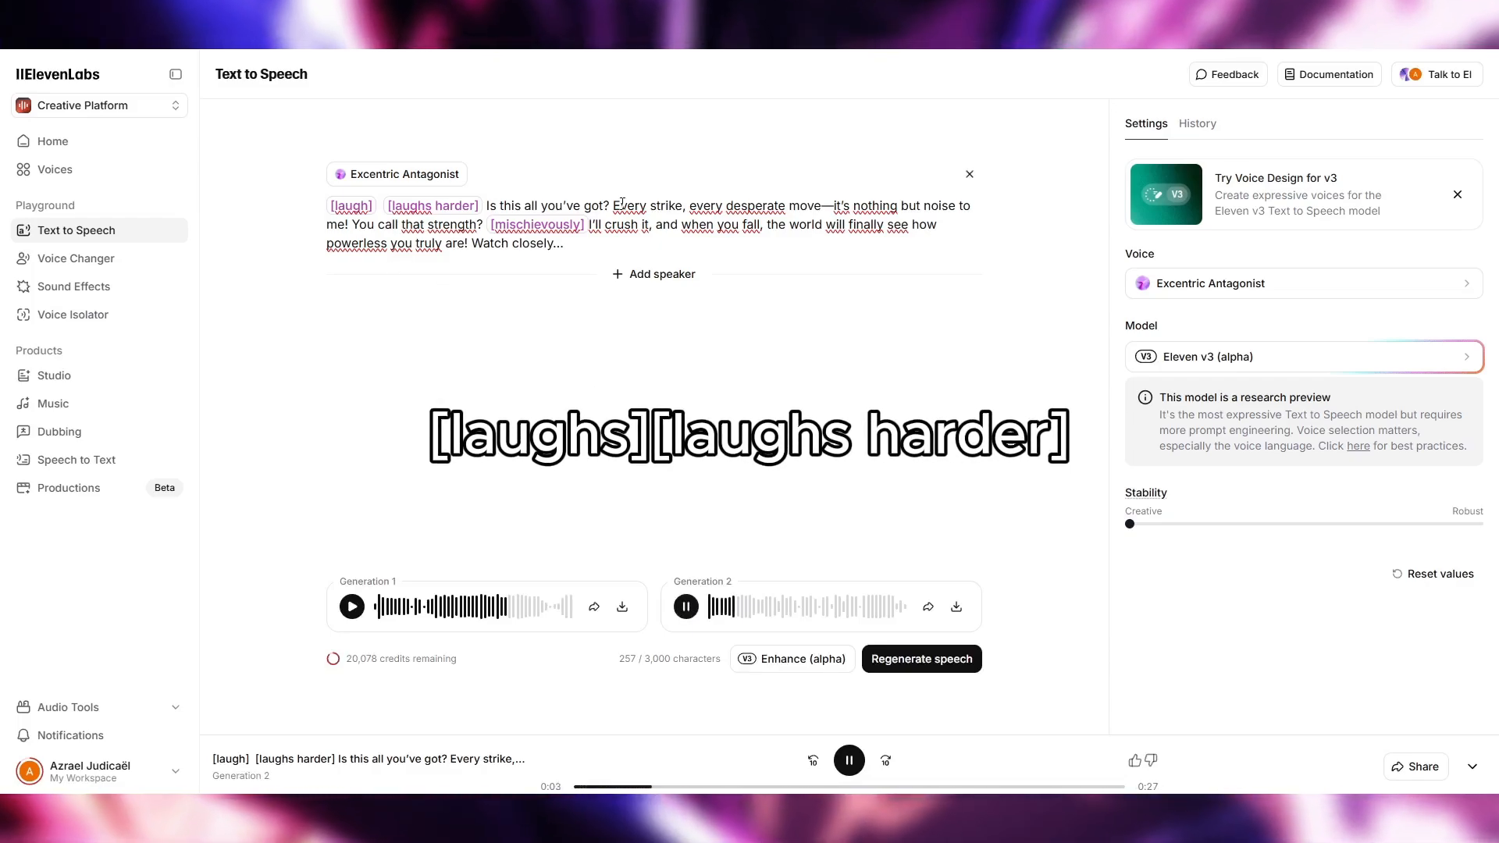
left_click_drag(520, 232, 451, 228)
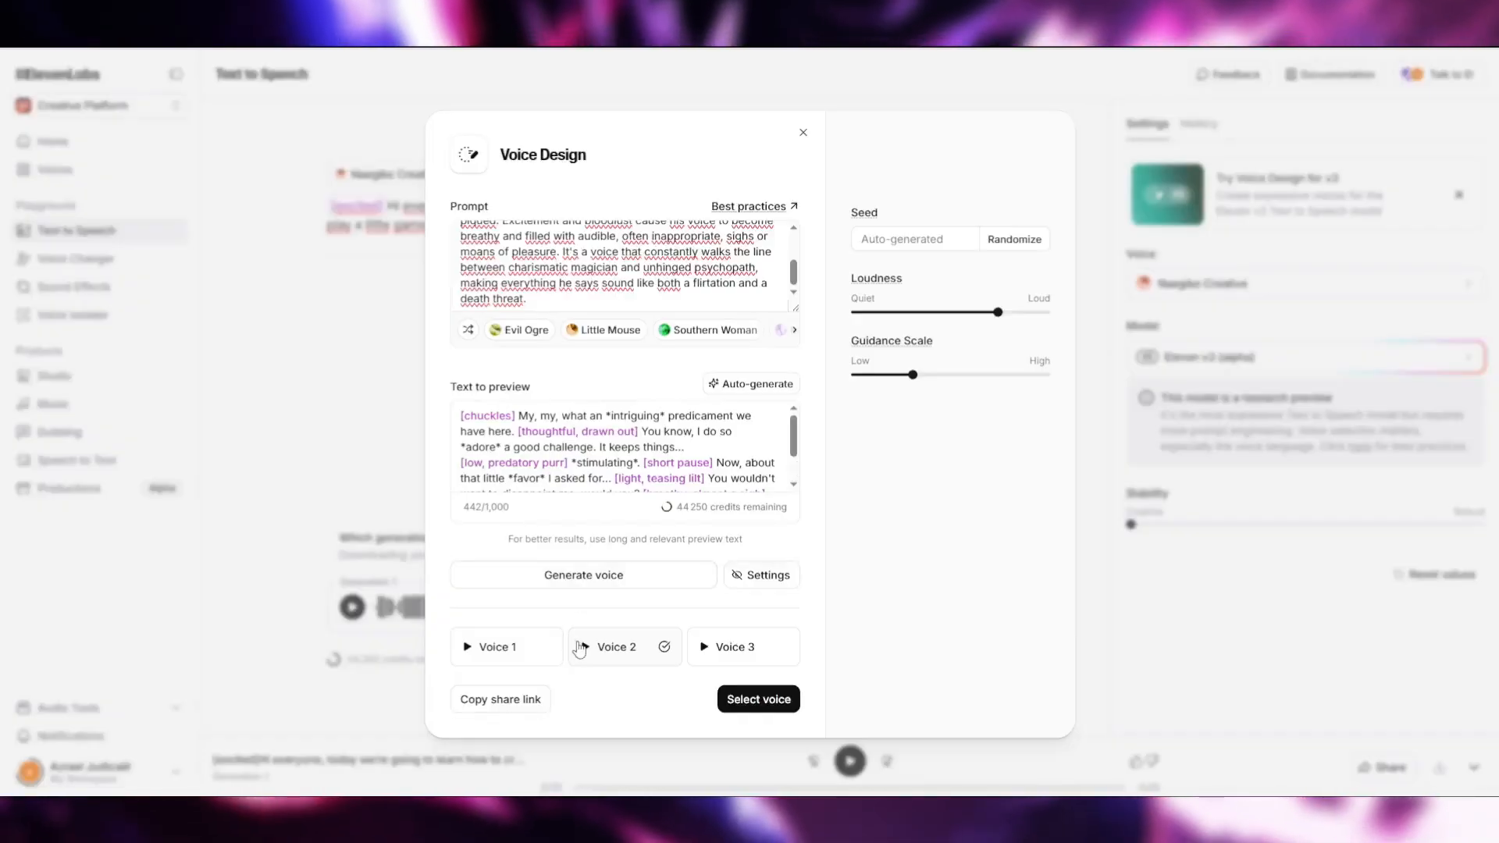
key("XF86AudioLowerVolume")
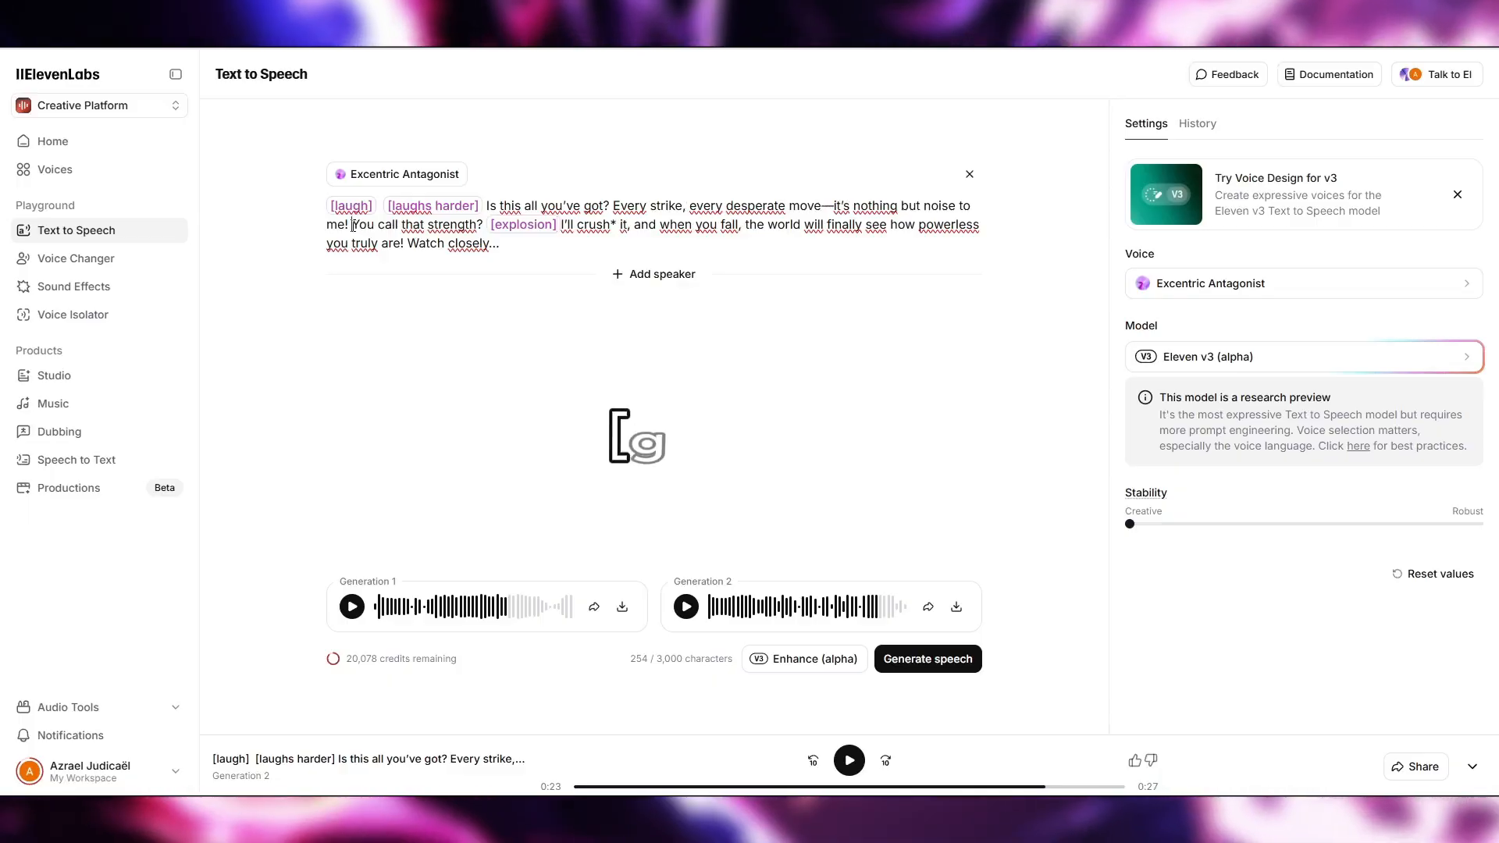
Add the [gunshot] tag before "You call that strength?", generate the speech and play the first generation
type("[gunshot]")
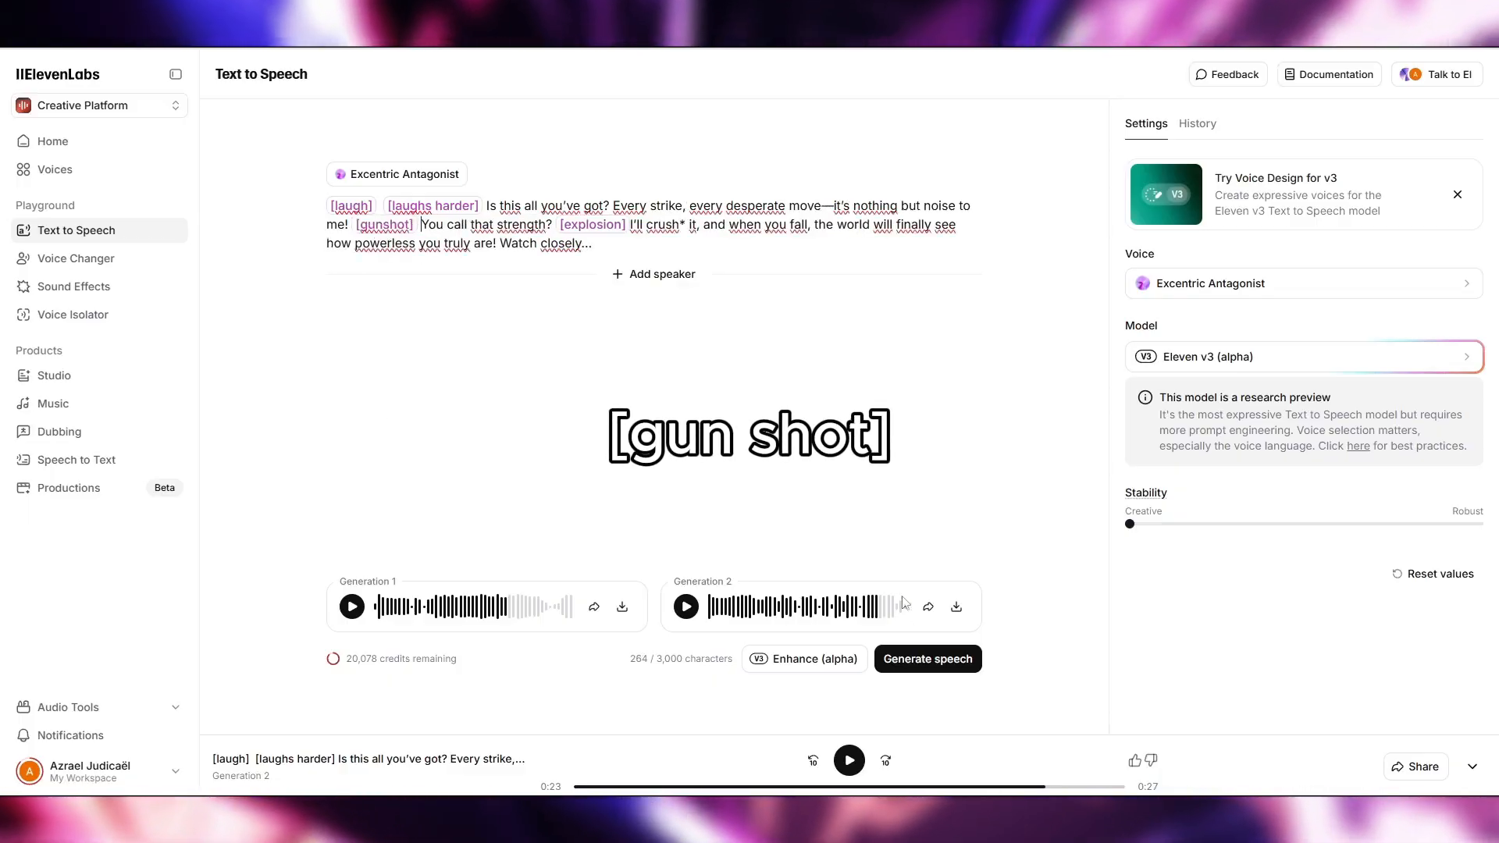
left_click(907, 660)
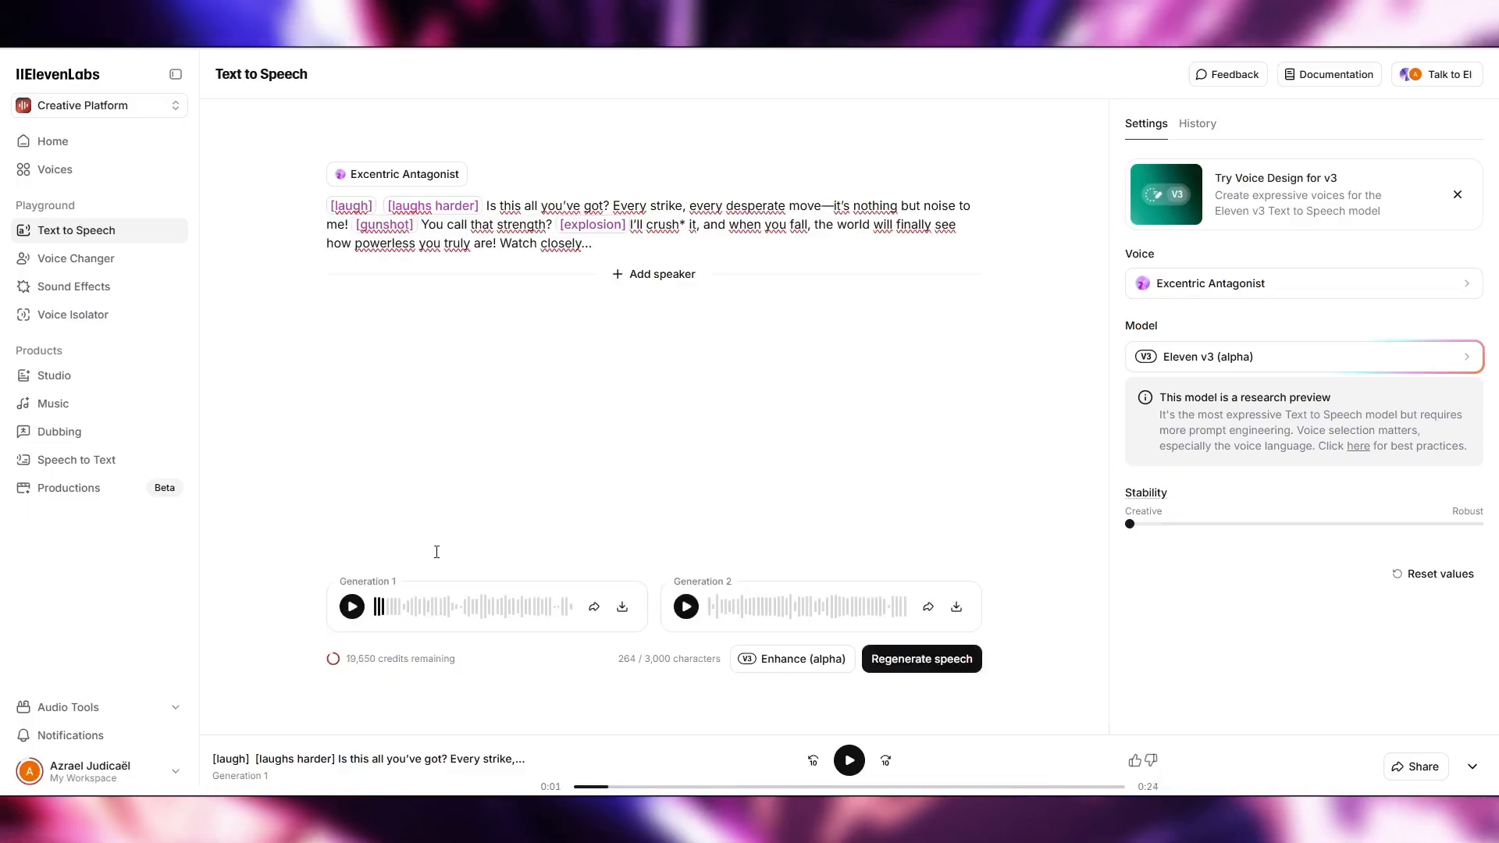
left_click(375, 613)
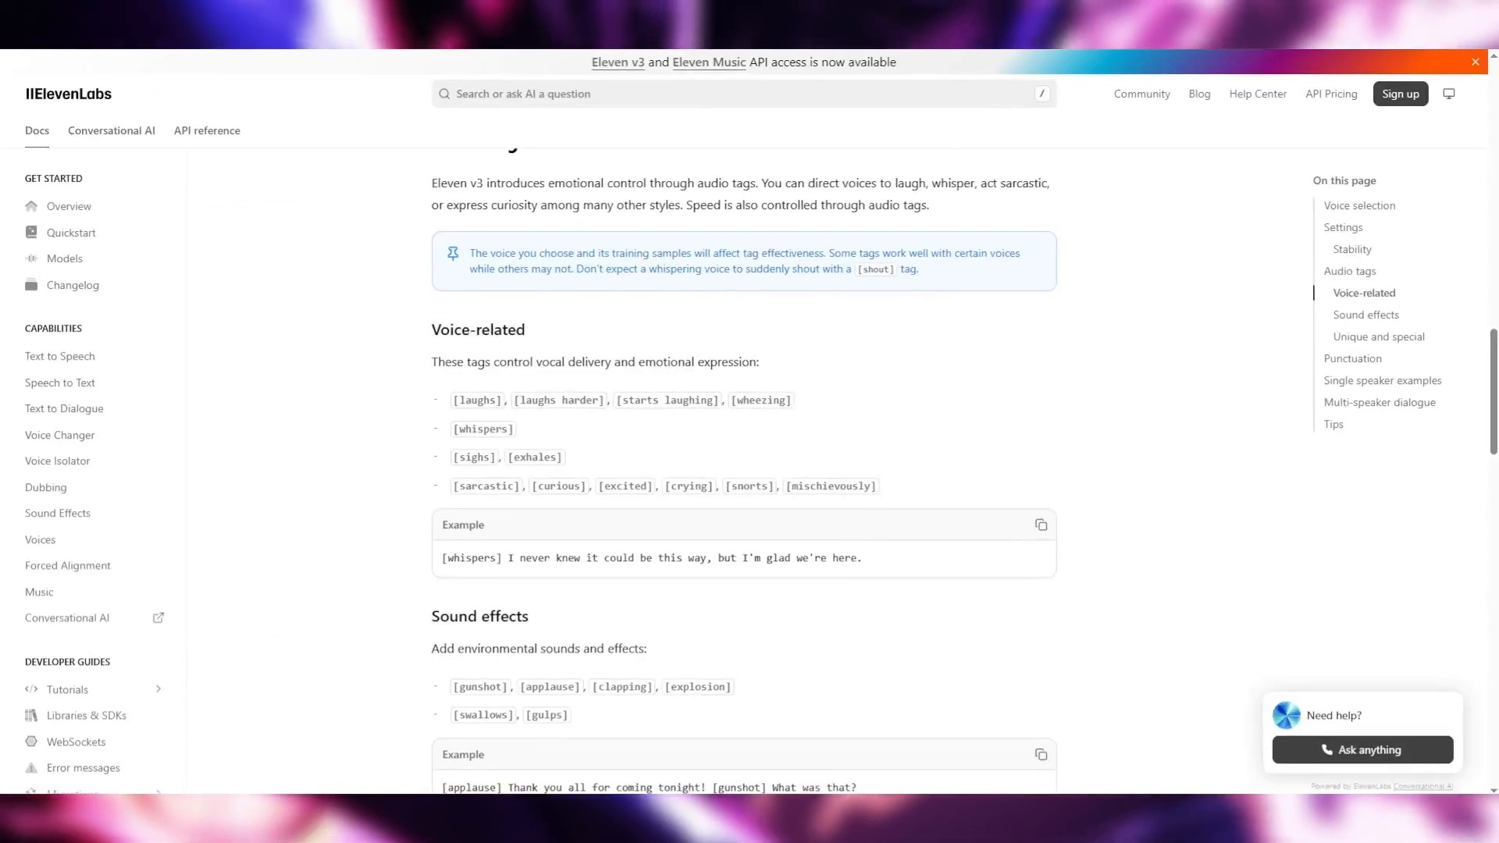
Look over the audio tags in the ElevenLabs documentation and stop playback of the [sing] line's first generation
scroll(719, 540, "down", 5)
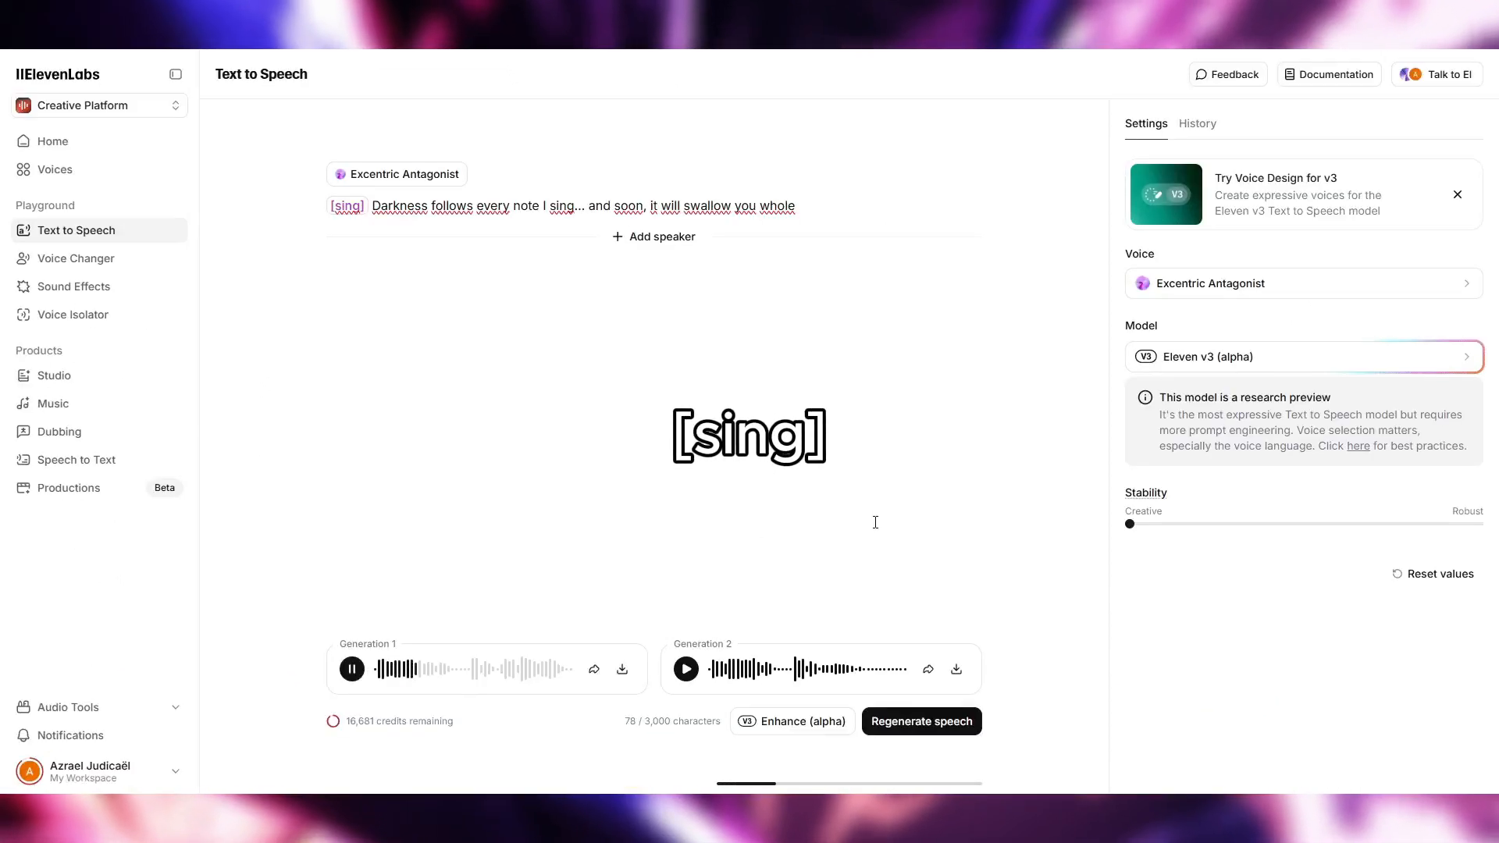
left_click(361, 676)
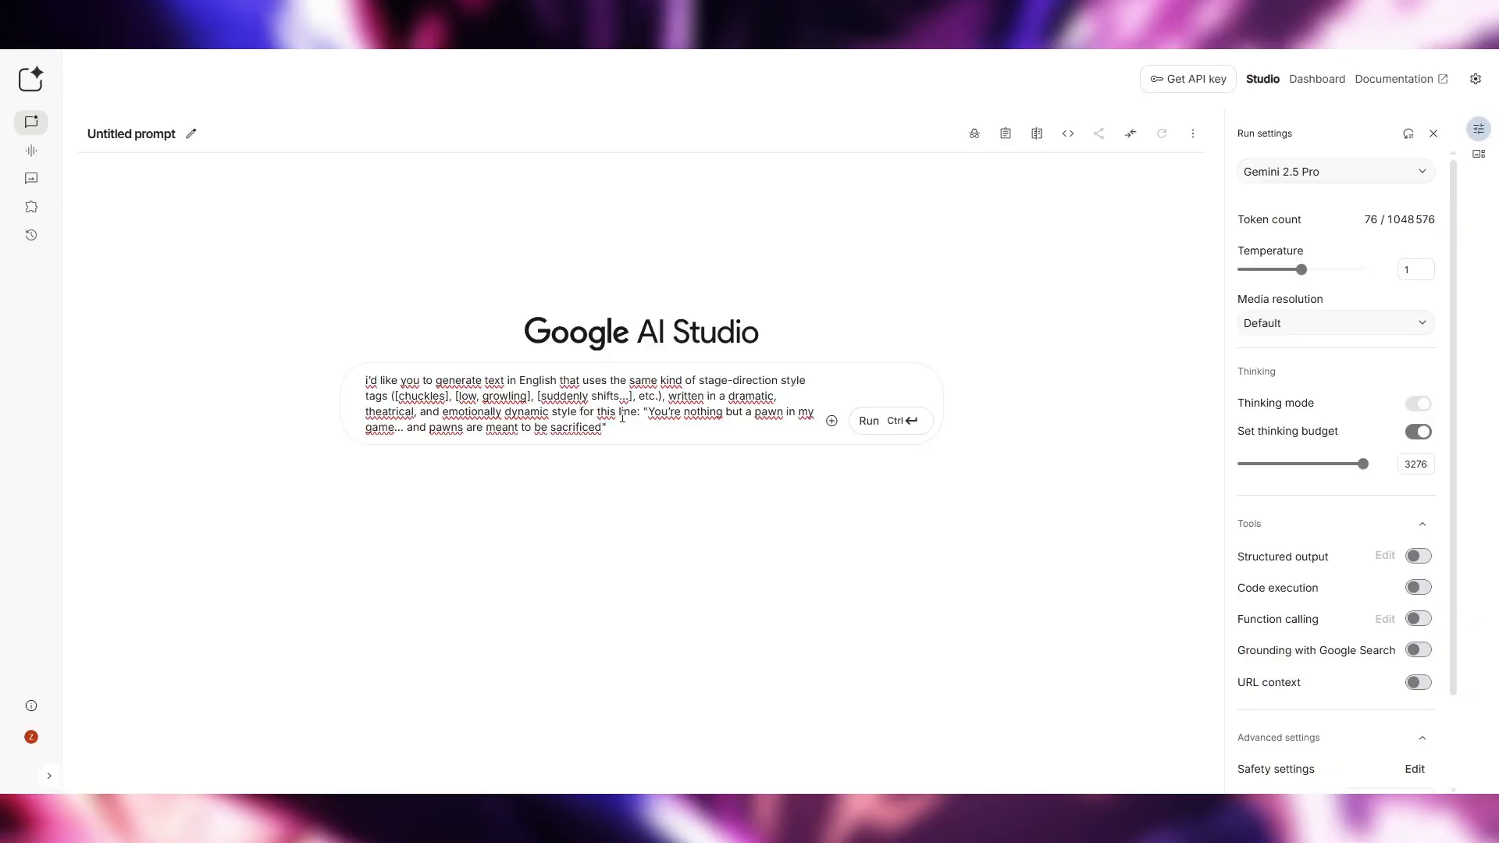
Paste the [chuckles] example passage from the voice prompt note between the style instruction and "for this line:" in the Google AI Studio prompt
key("Return")
key("Return")
key("Return")
key("Return")
key("Return")
key("Return")
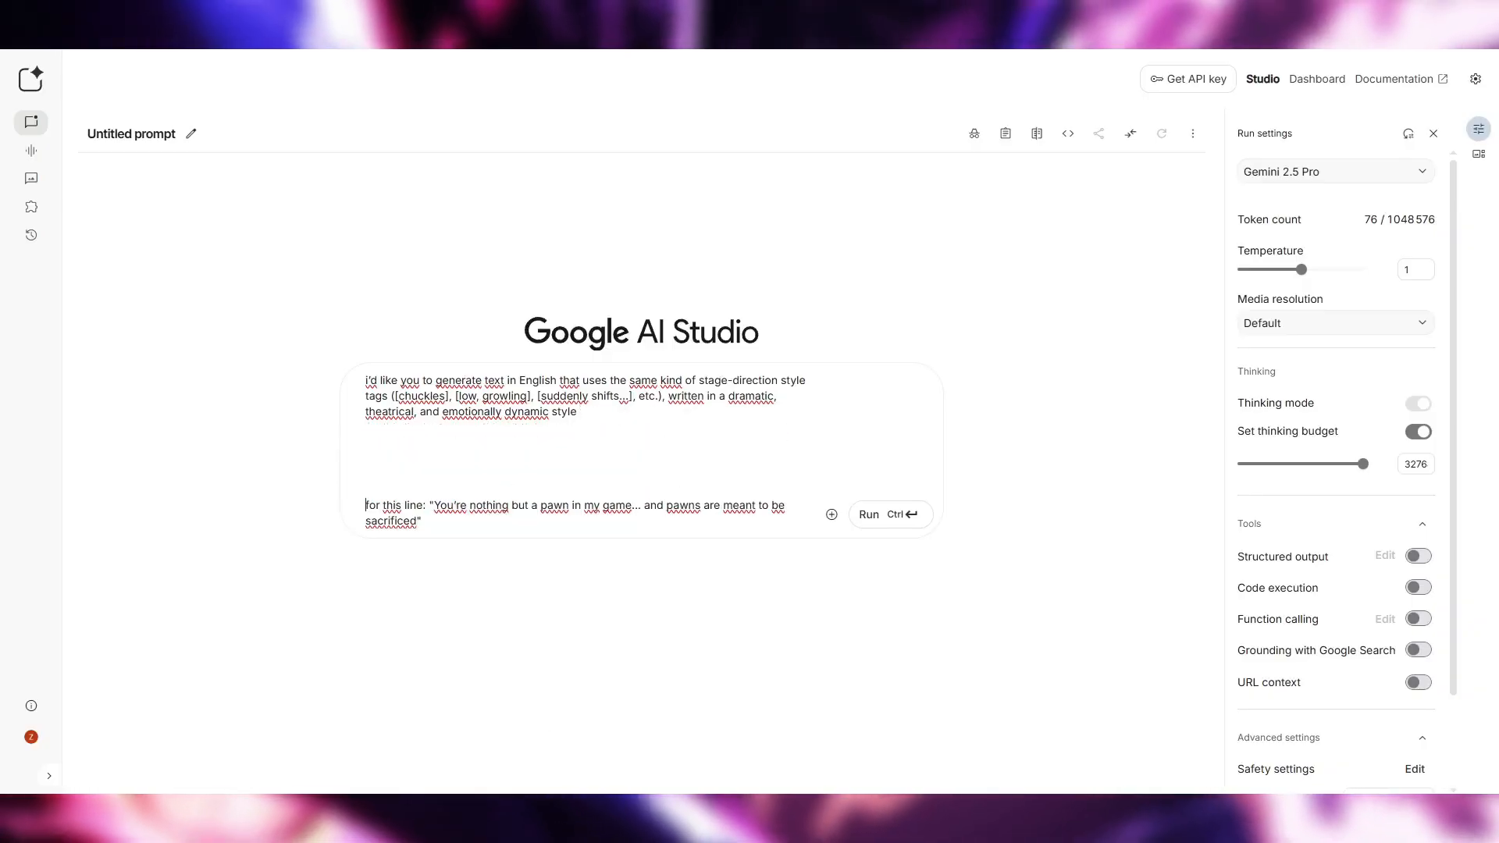
key("alt+Tab")
left_click_drag(1132, 342, 885, 255)
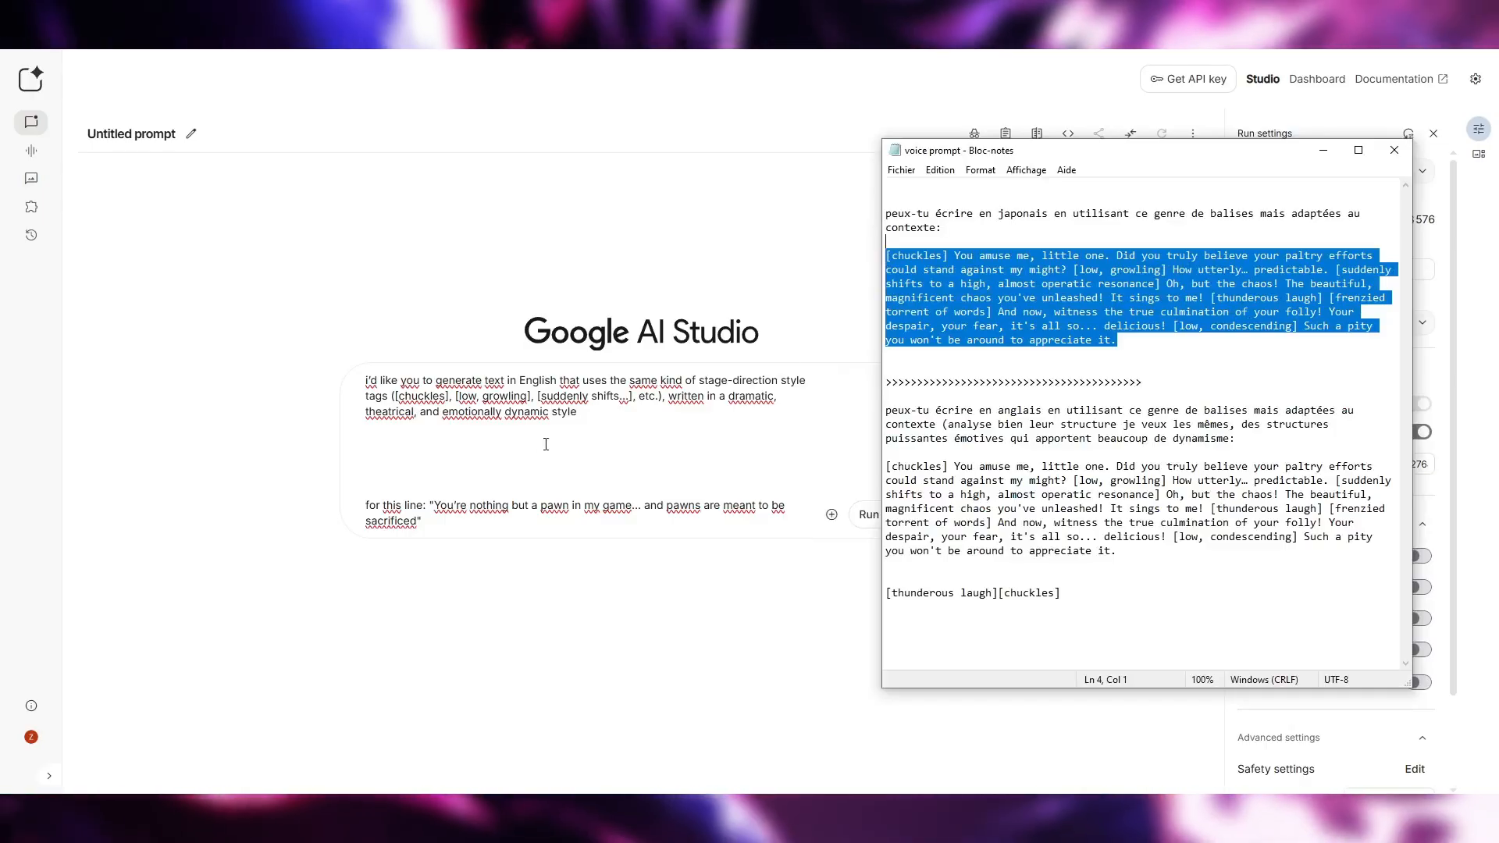
left_click(428, 472)
key("ctrl+v")
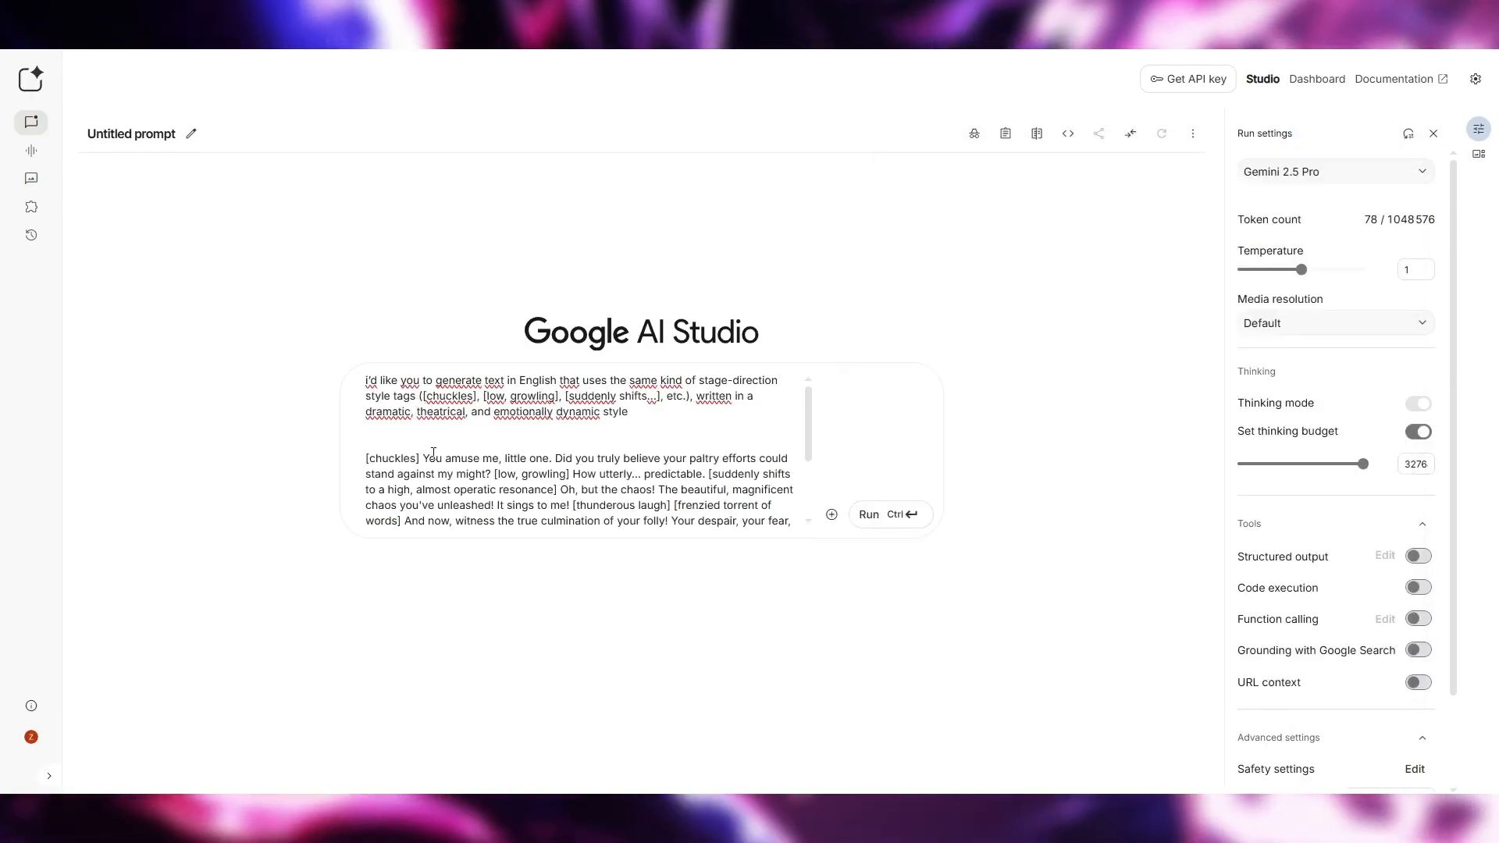
key("BackSpace")
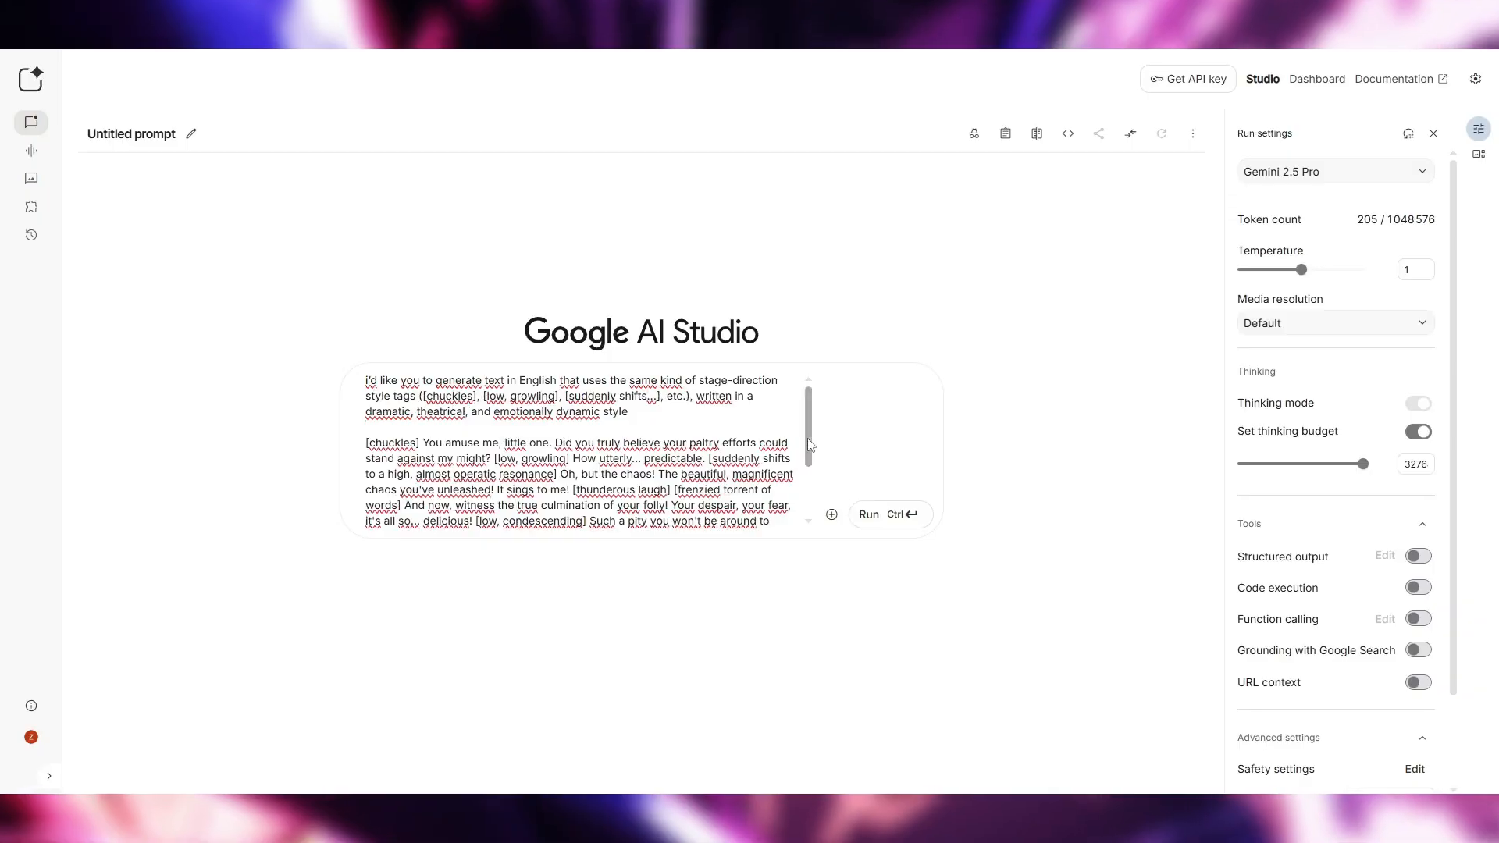
Remove the extra blank lines above "for this line:" and put the quoted pawn line on its own line
left_click_drag(810, 445, 808, 502)
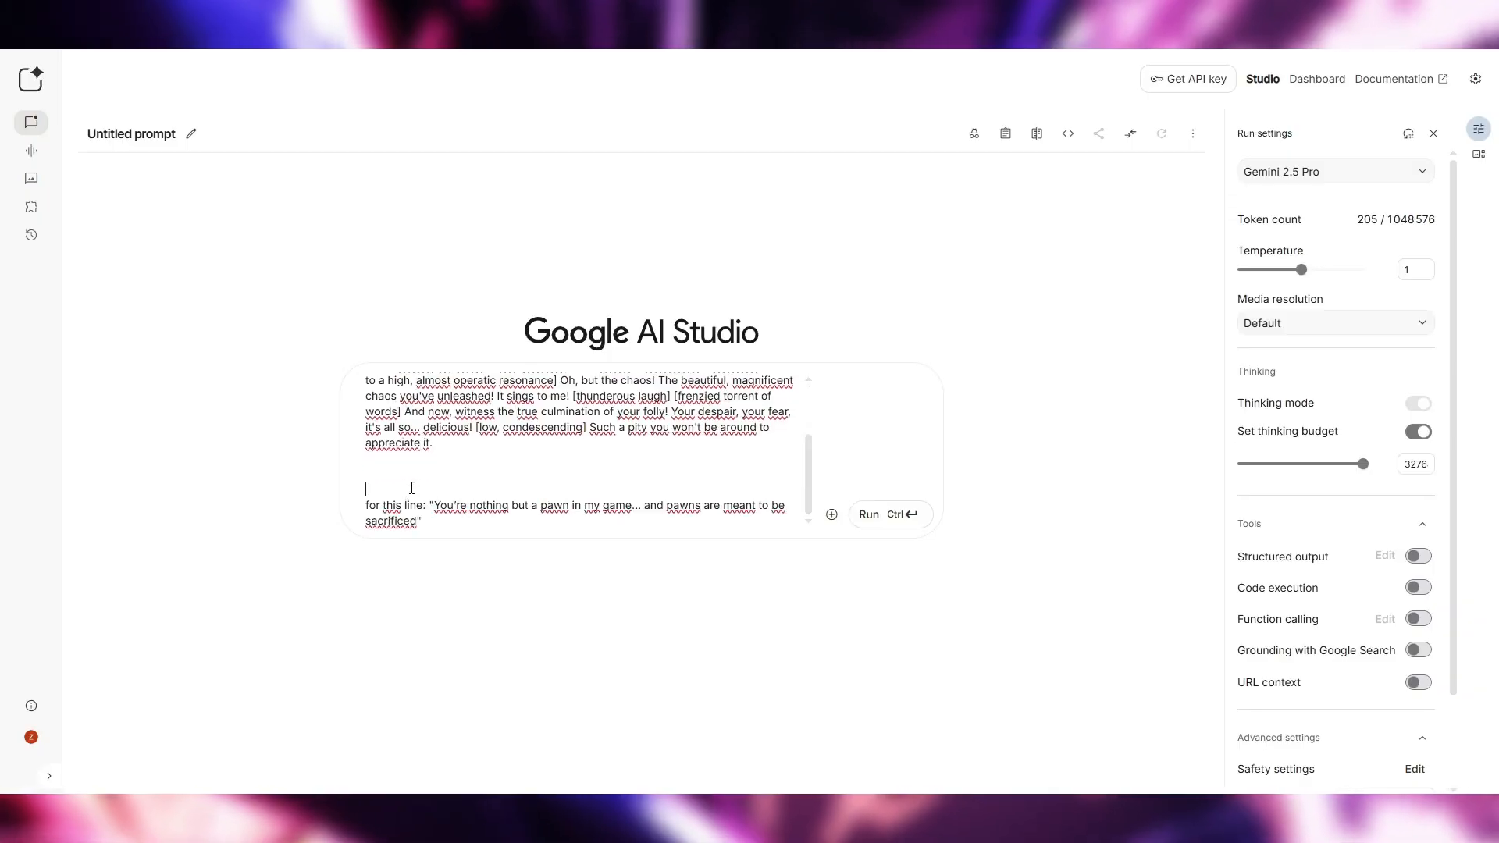
key("BackSpace")
key("BackSpace")
key("Return")
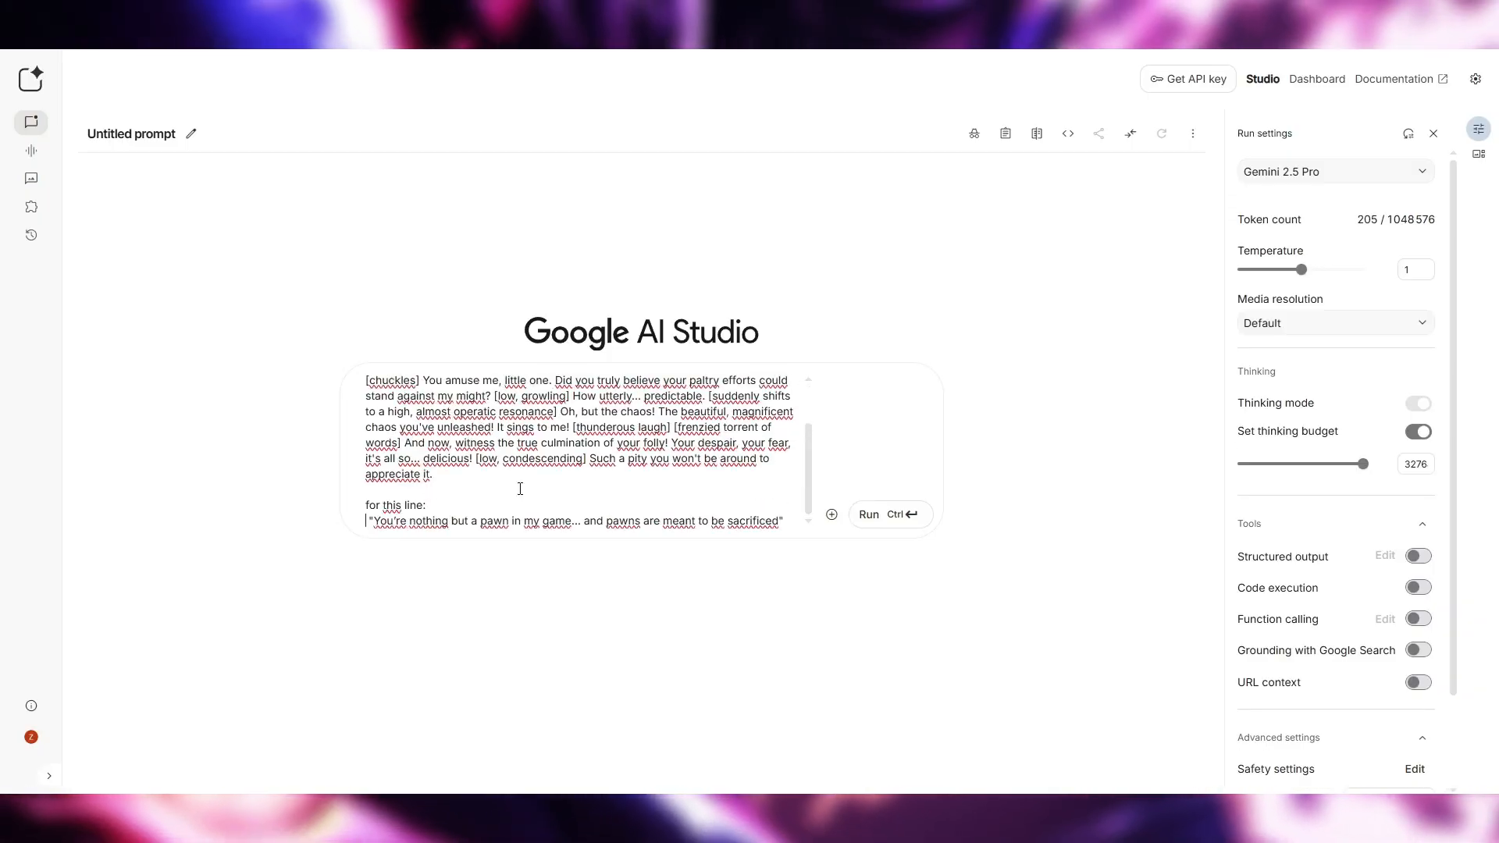
Check the instruction and target line, run the prompt and select the generated stage-direction text
scroll(520, 483, "up", 1)
left_click_drag(640, 414, 367, 381)
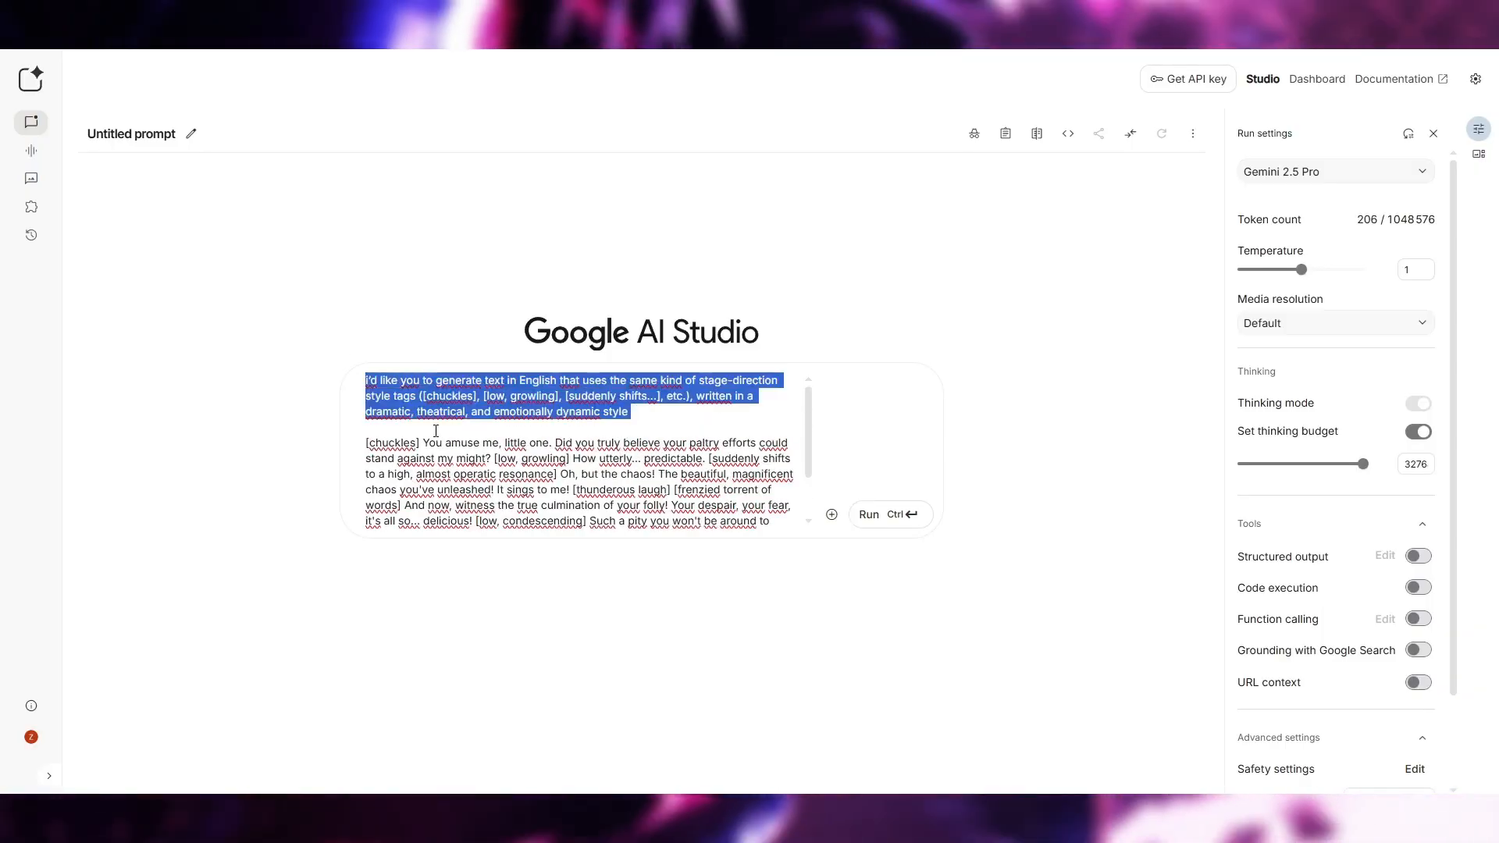
scroll(616, 482, "down", 1)
left_click_drag(369, 505, 574, 521)
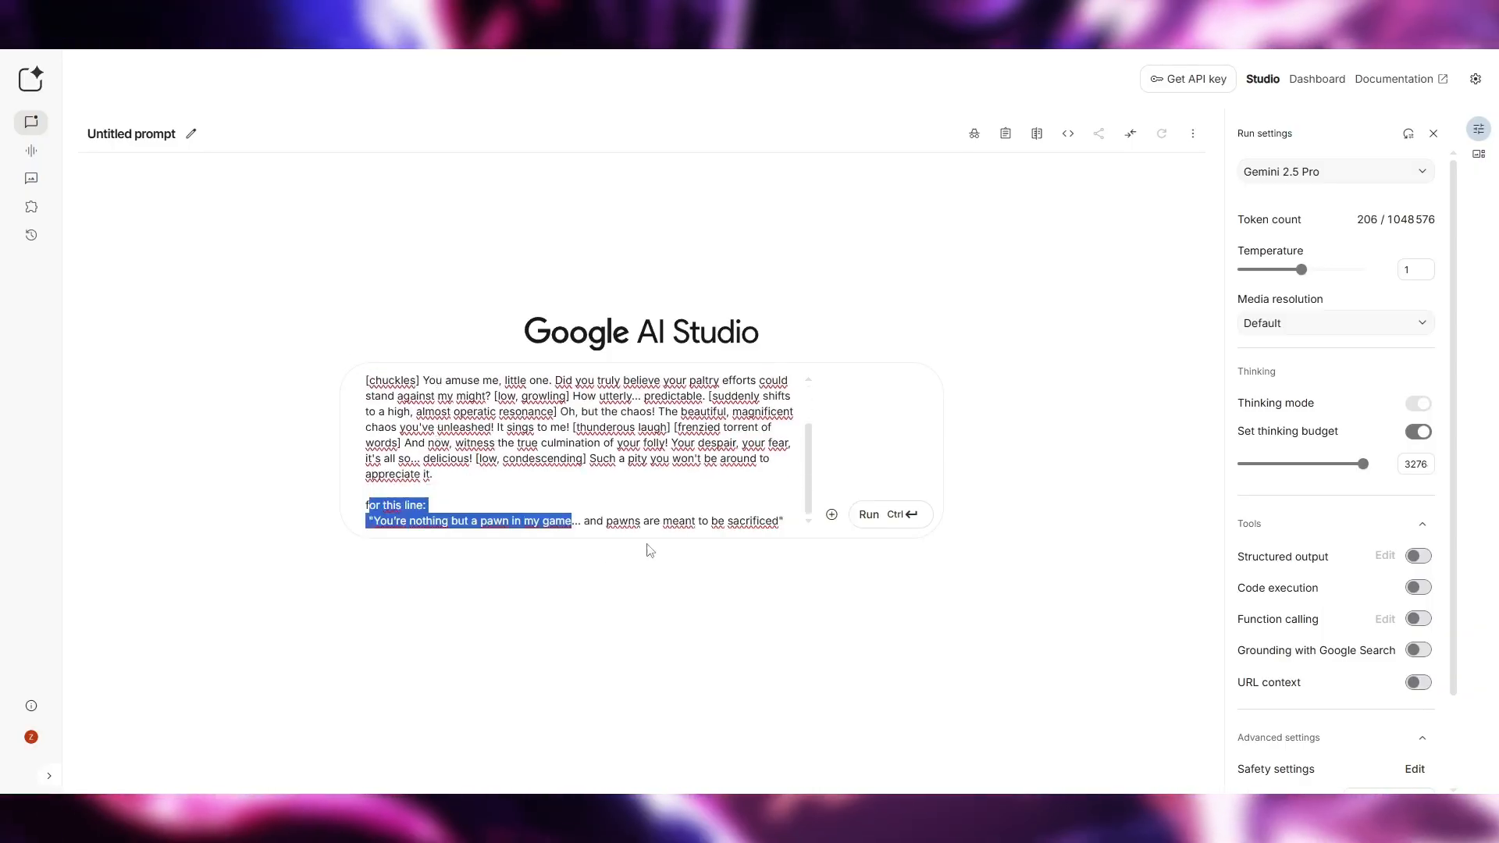
left_click(709, 528)
left_click(876, 525)
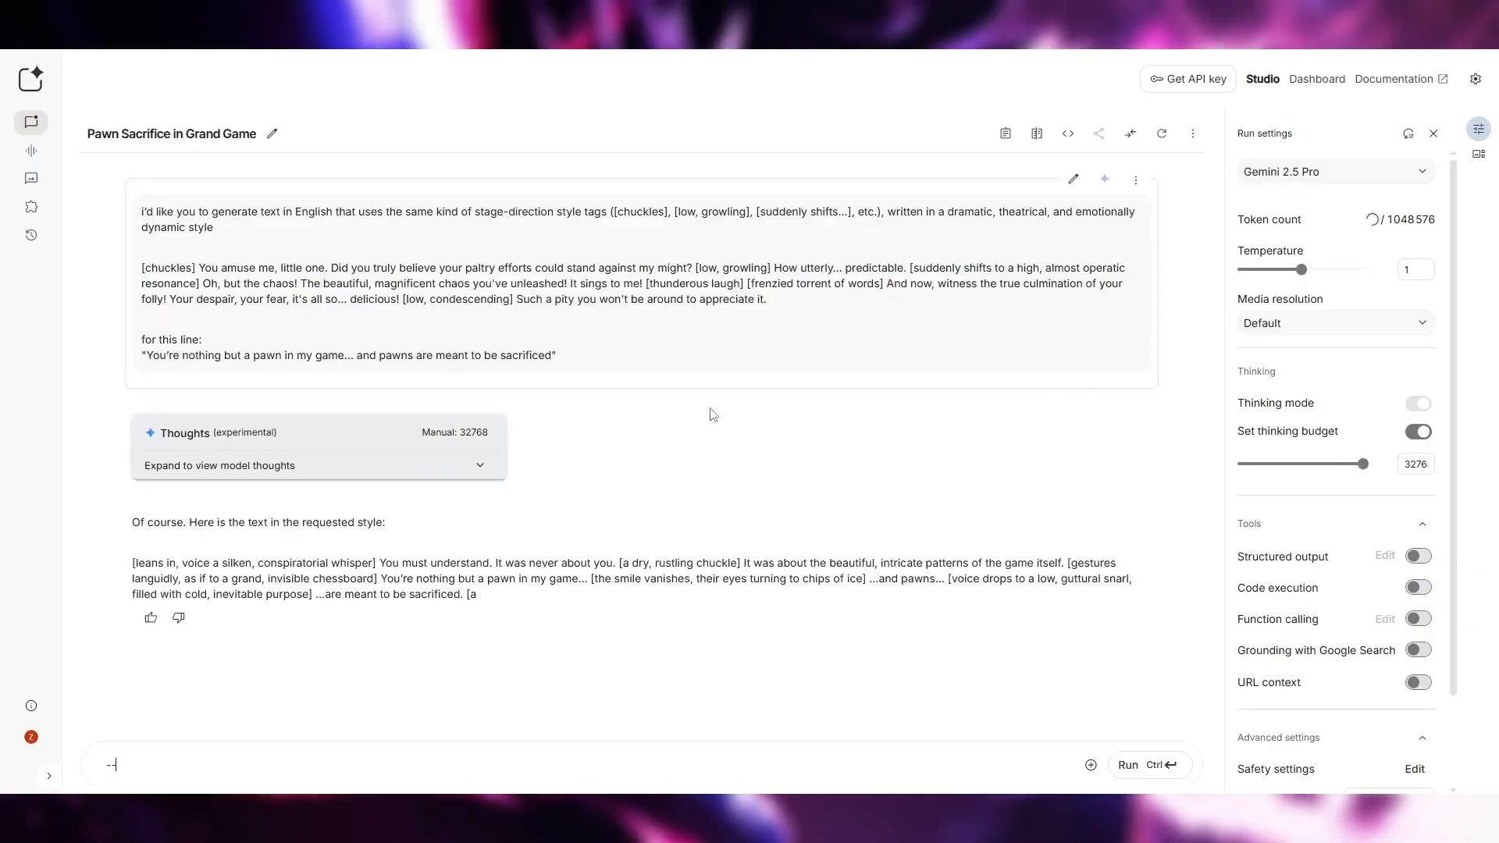
left_click_drag(861, 594, 132, 563)
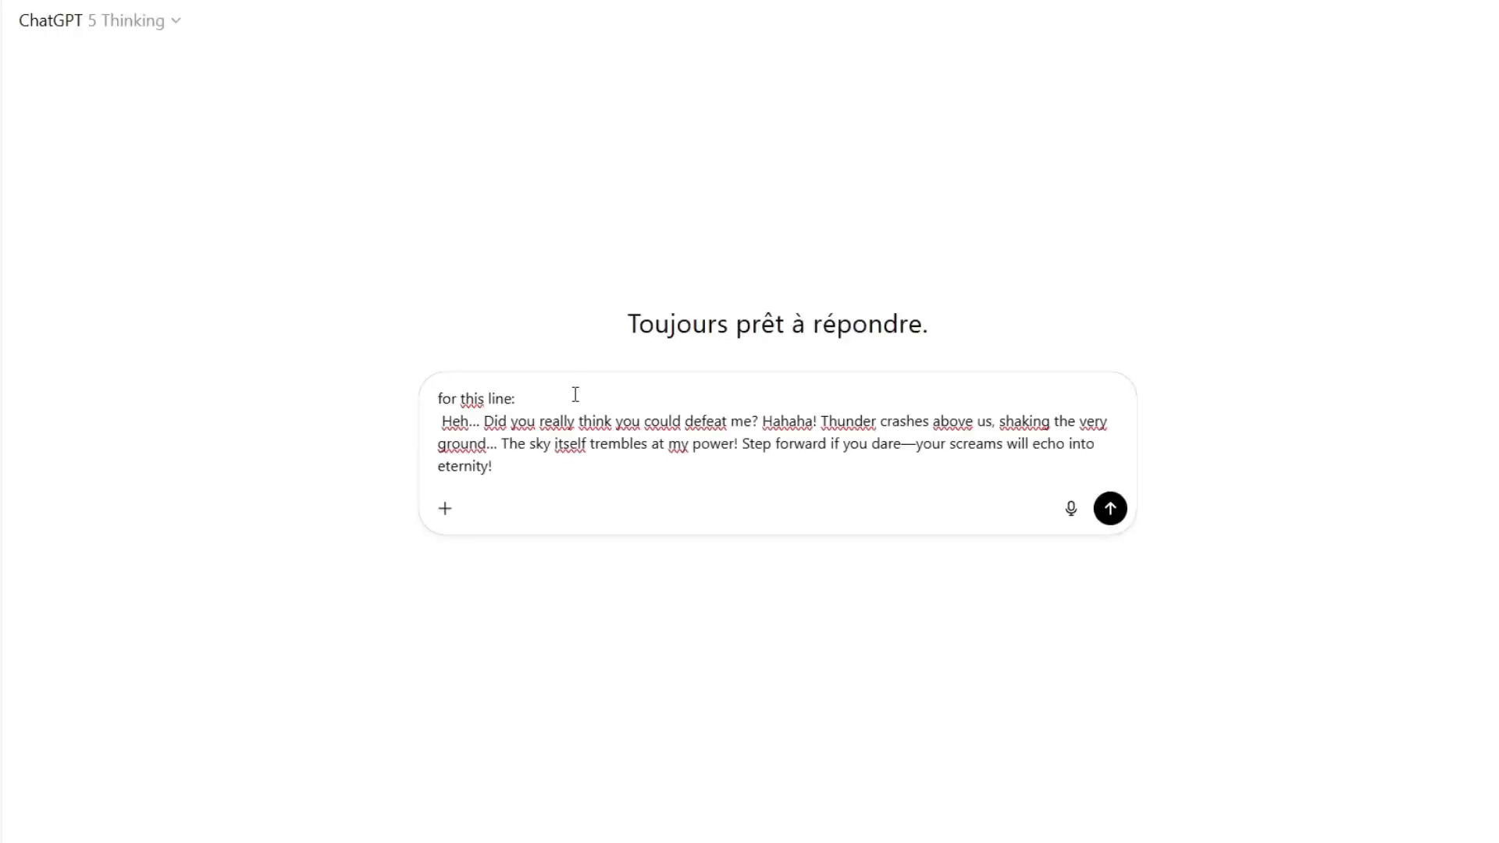
In ChatGPT, paste the instruction to write an anime villain's line with bracketed sound effects above "for this line:" and send the prompt
key("shift+Return")
key("shift+Return")
left_click(499, 395)
type("Write a villain's line in English as if it's from an anime, with proper punctuation and sound effects in brackets. The examples [laughs maniacally], [thunder crashes], [blade unsheathed] are only examples—use sound effects that actually fit the context. Keep it clear and dramatic, and do not use overly complicated imagery.")
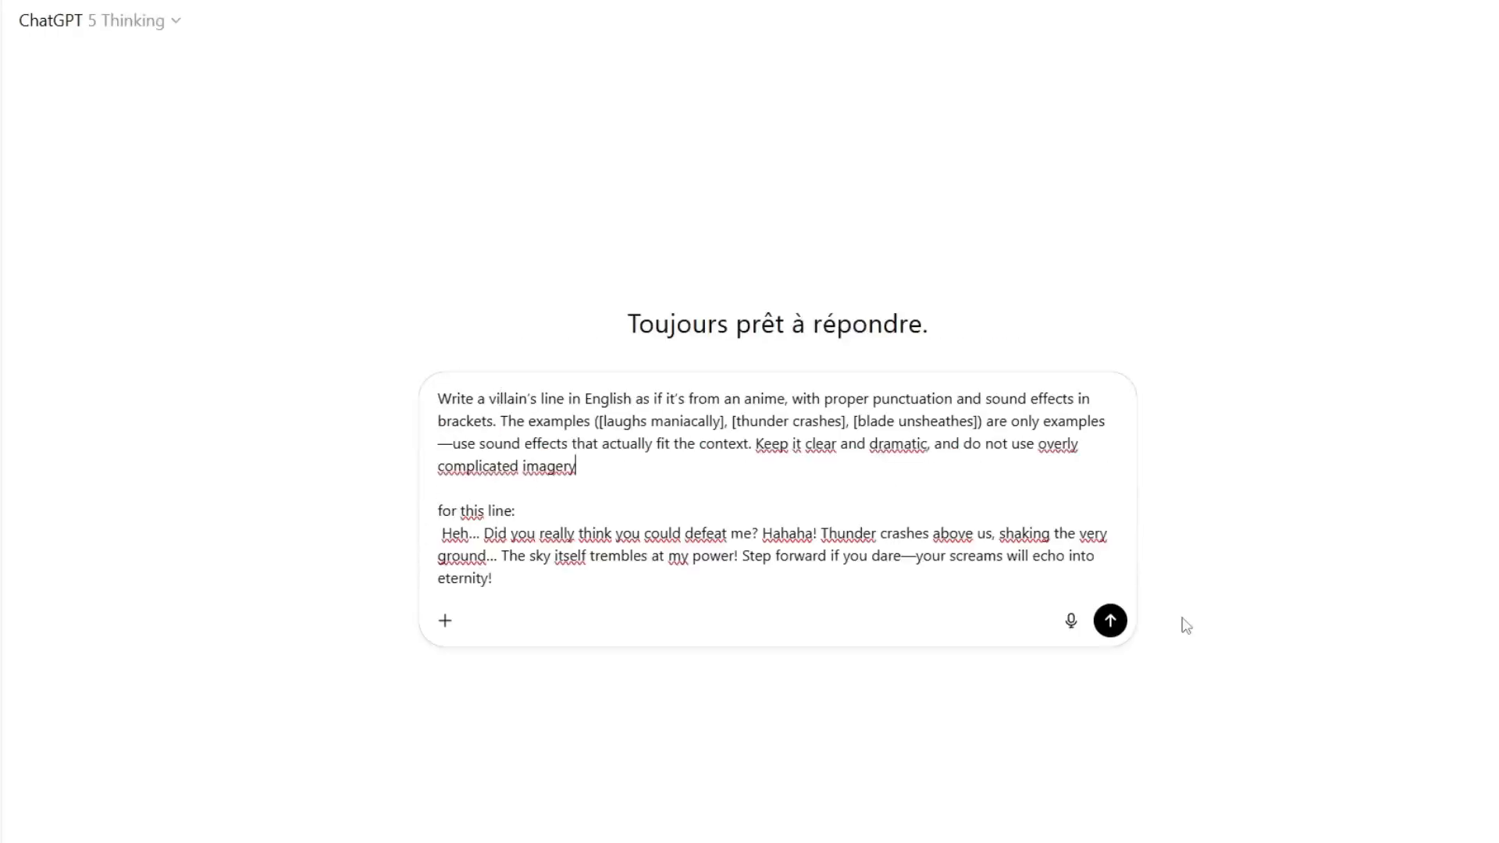
key("Return")
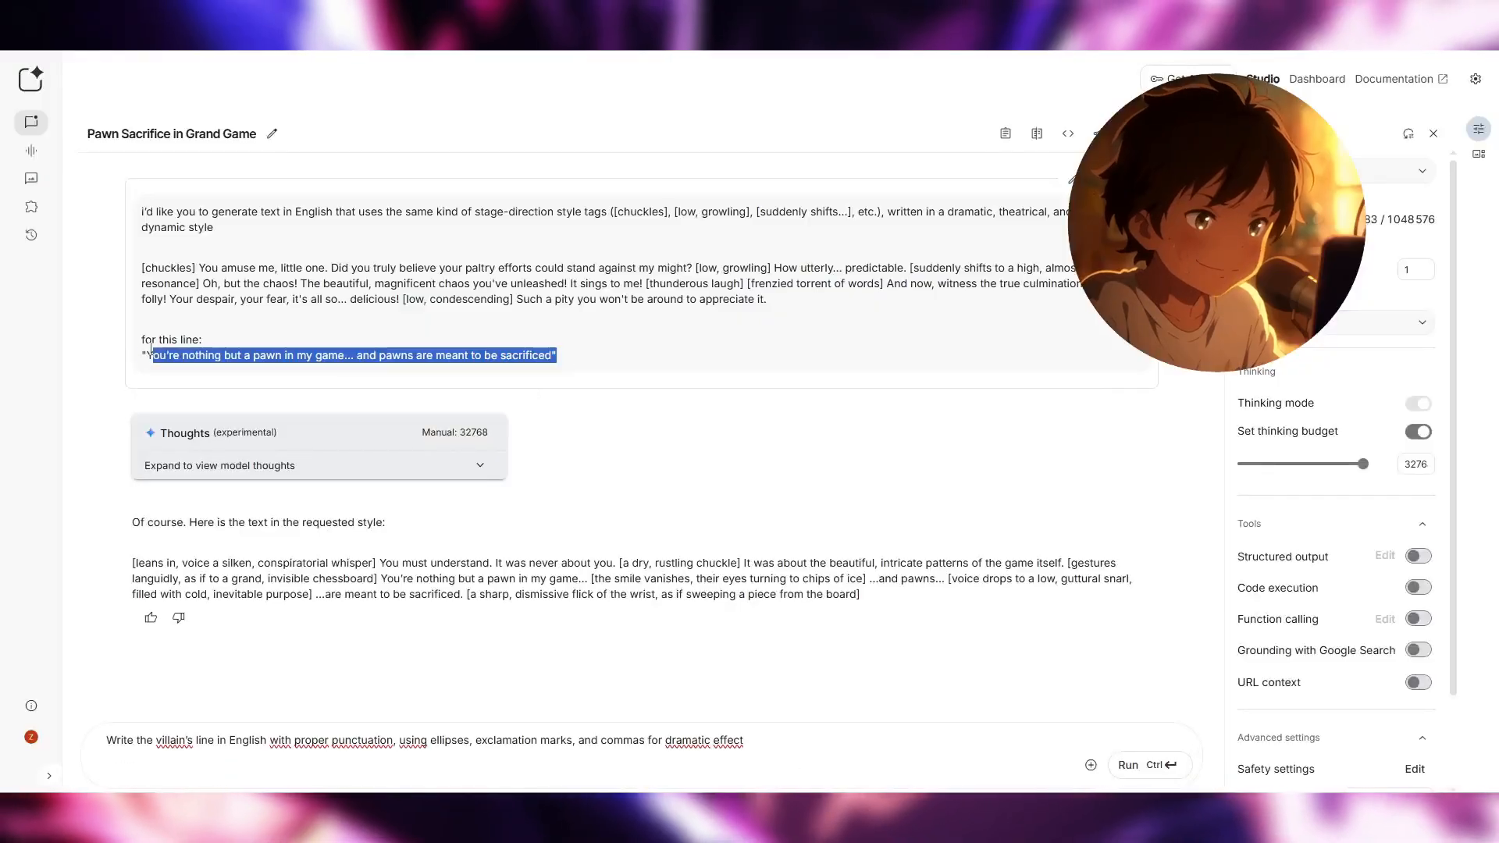
In Google AI Studio, copy "for this line:" with the quoted pawn line below the new dramatic-punctuation instruction and run it
left_click_drag(151, 349, 141, 339)
key("ctrl+c")
left_click(140, 772)
key("ctrl+v")
left_click(1142, 768)
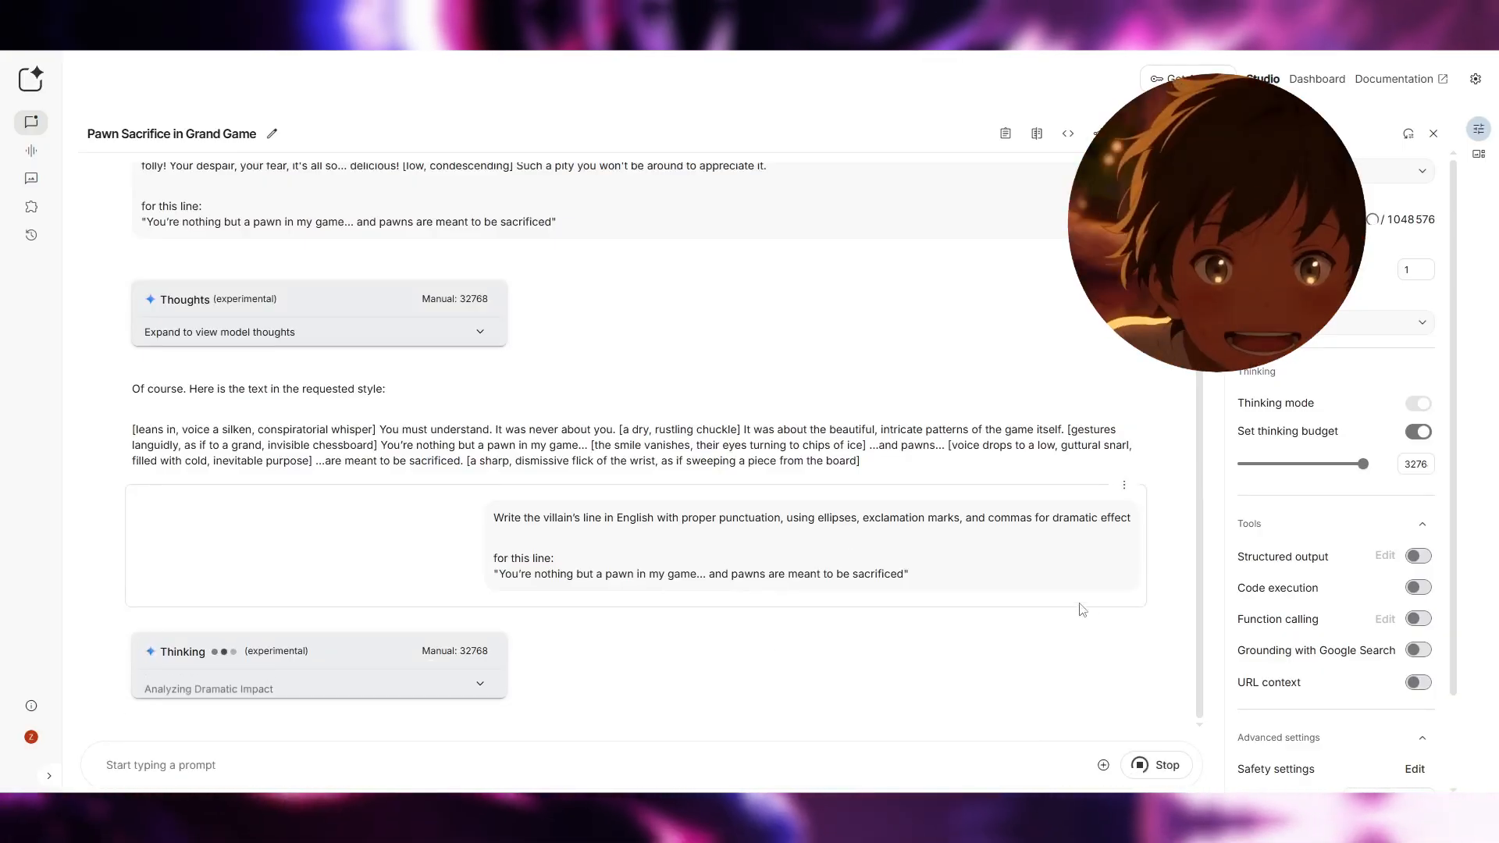
Copy the generated pawn line into the ElevenLabs speech text and remove the "--" inside "You're"
left_click_drag(158, 534, 625, 536)
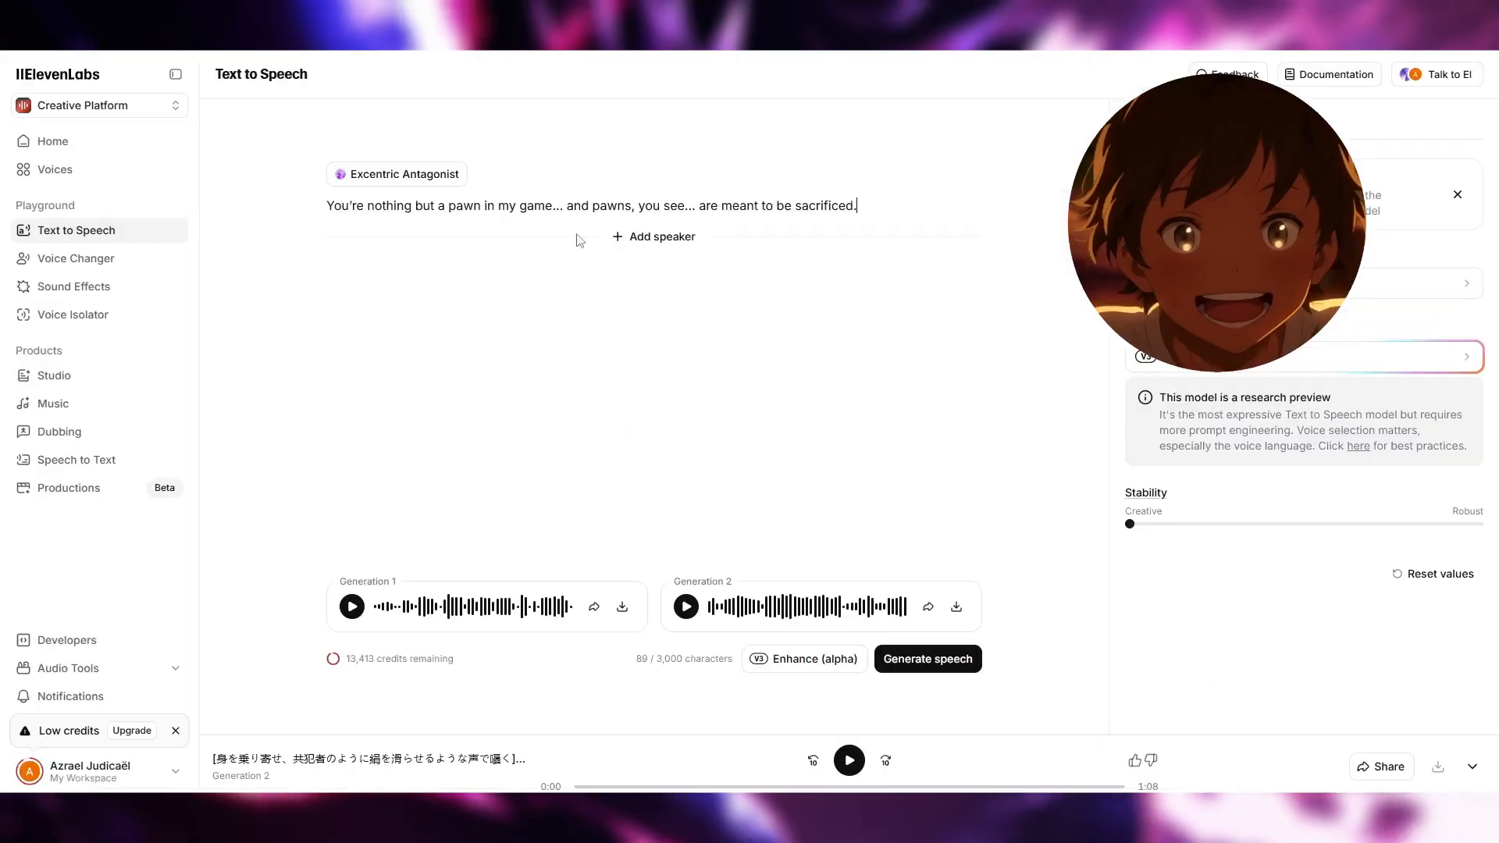
left_click_drag(580, 241, 404, 207)
left_click(341, 207)
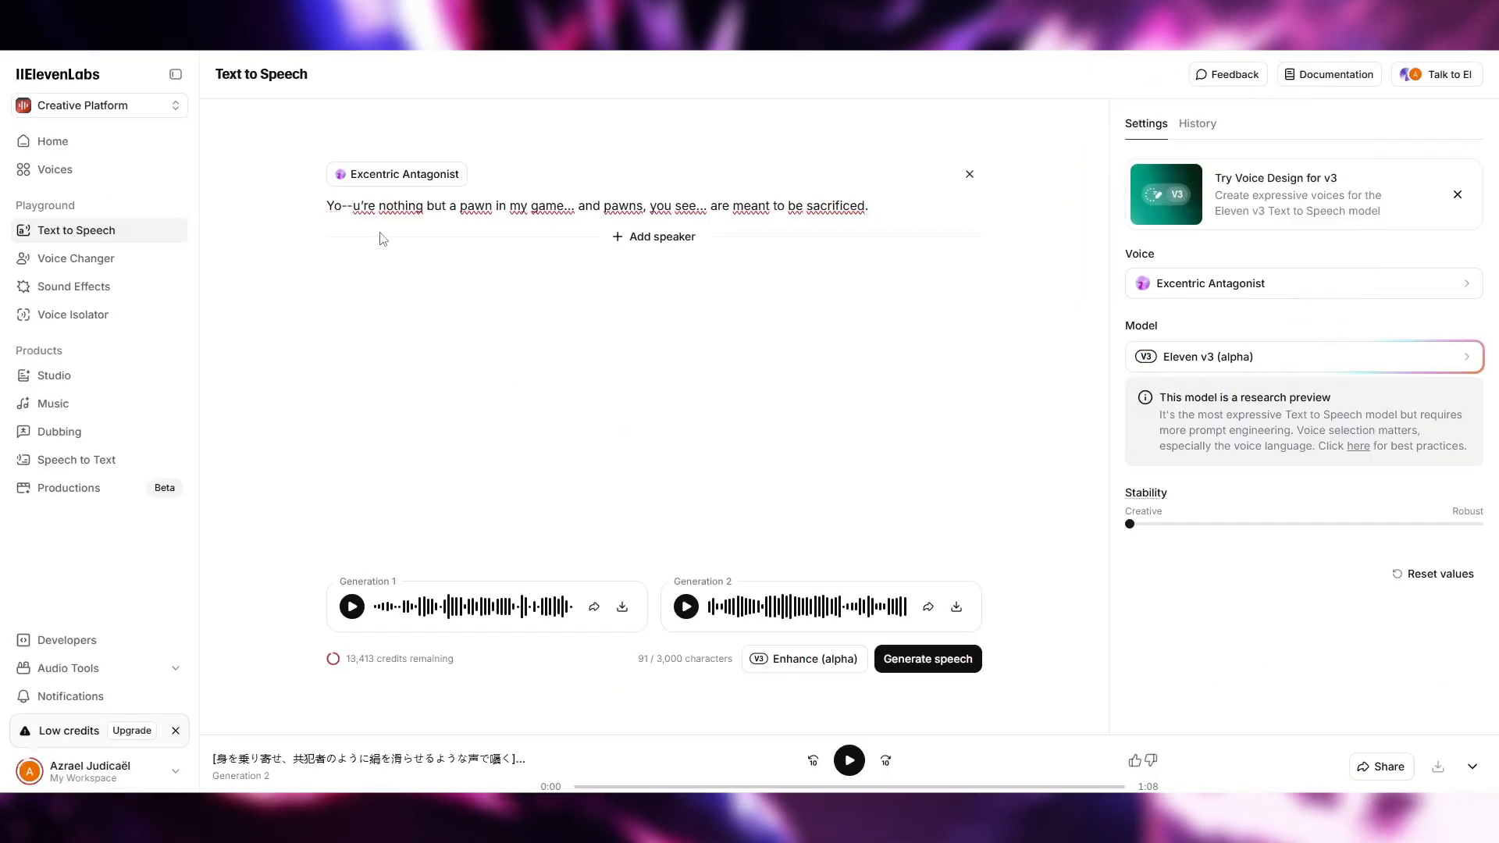
key("Delete")
key("Delete")
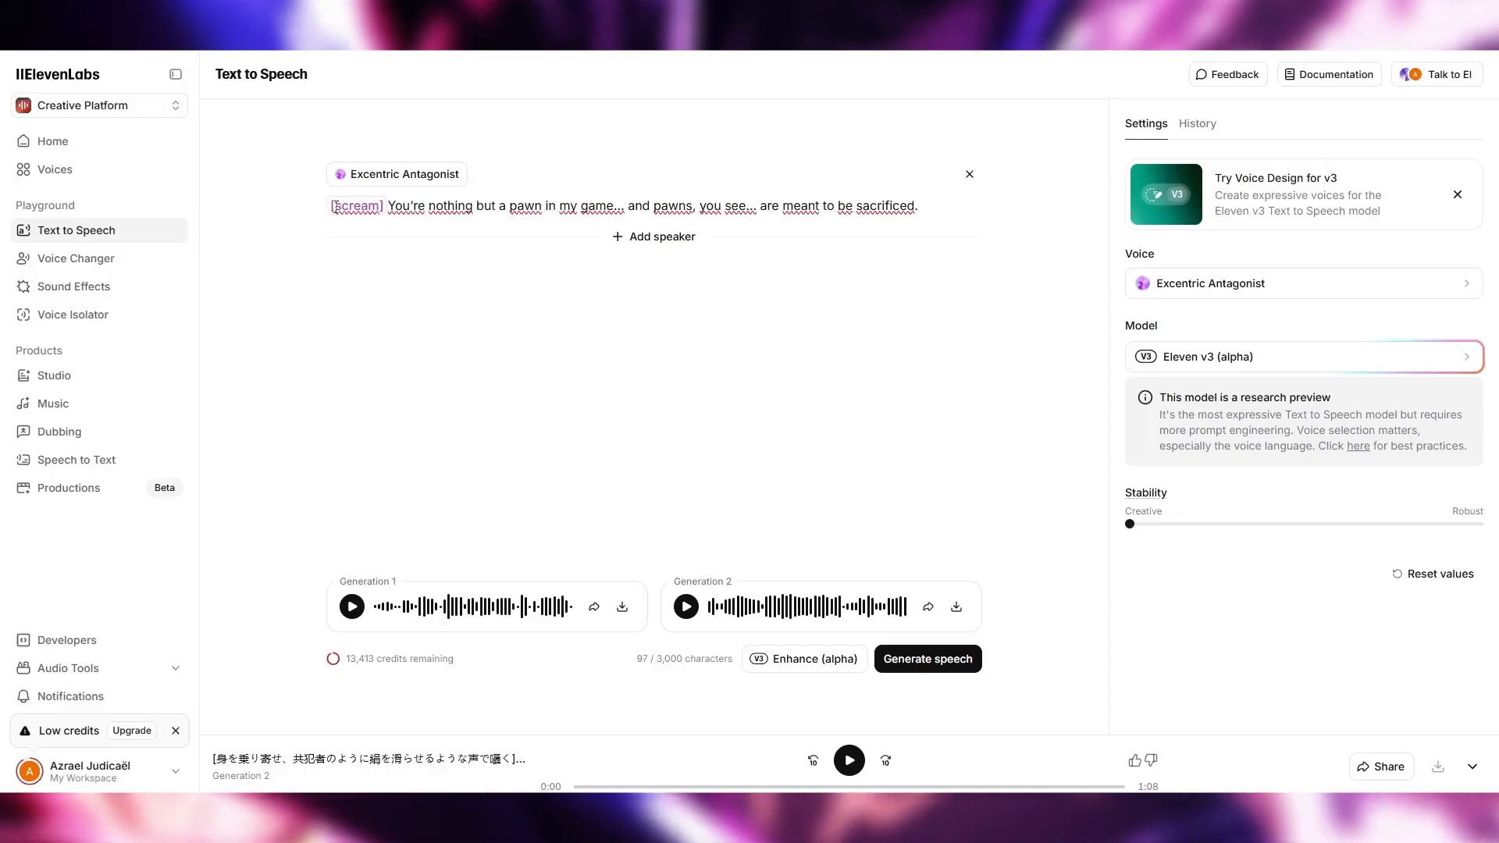
Add the [Sadistic] and [scream] tags before the pawn line and generate the speech
type("]")
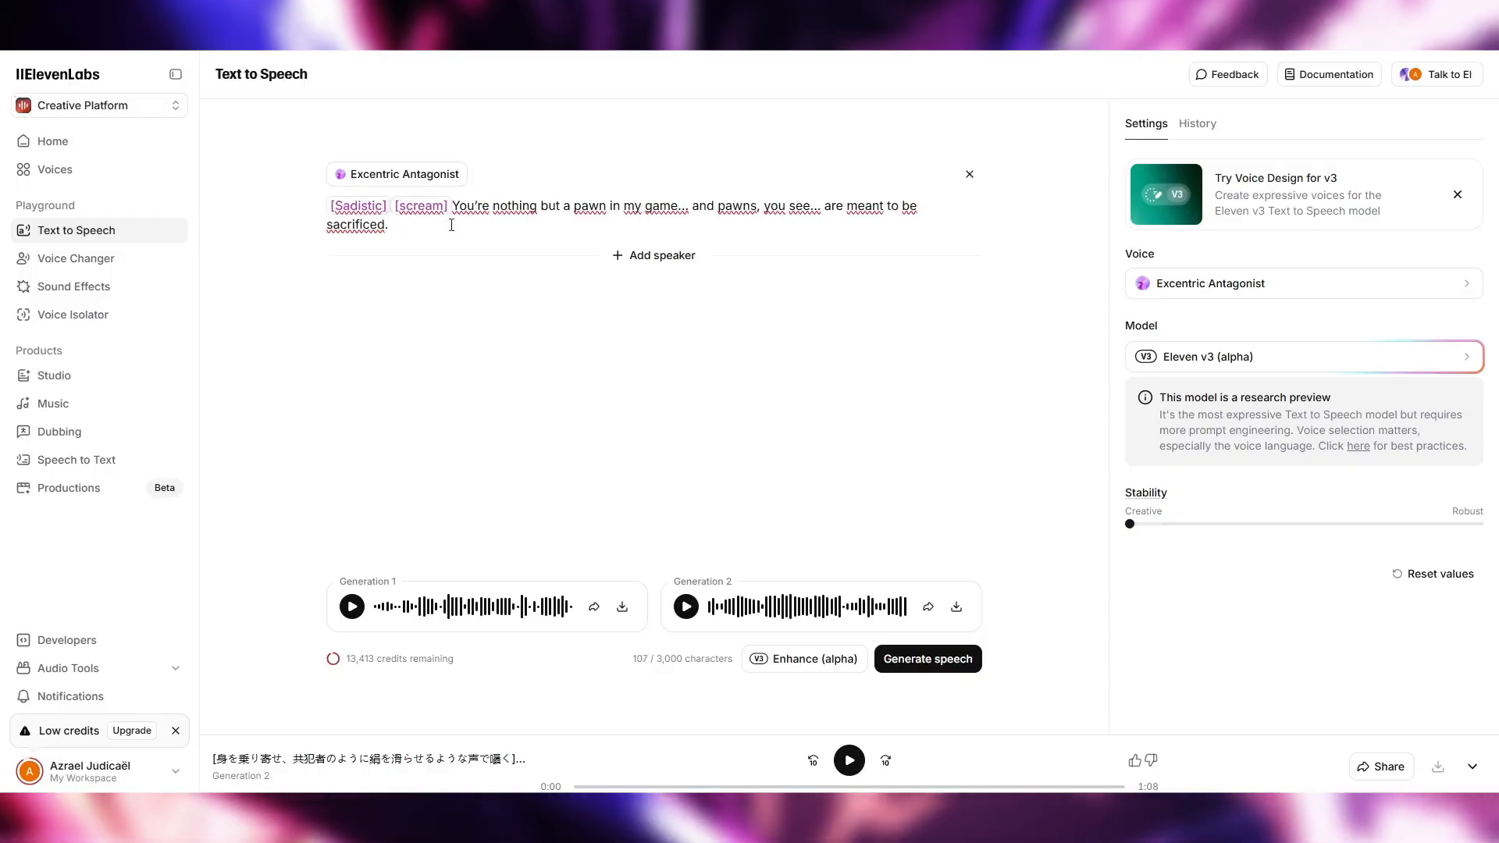
left_click(898, 660)
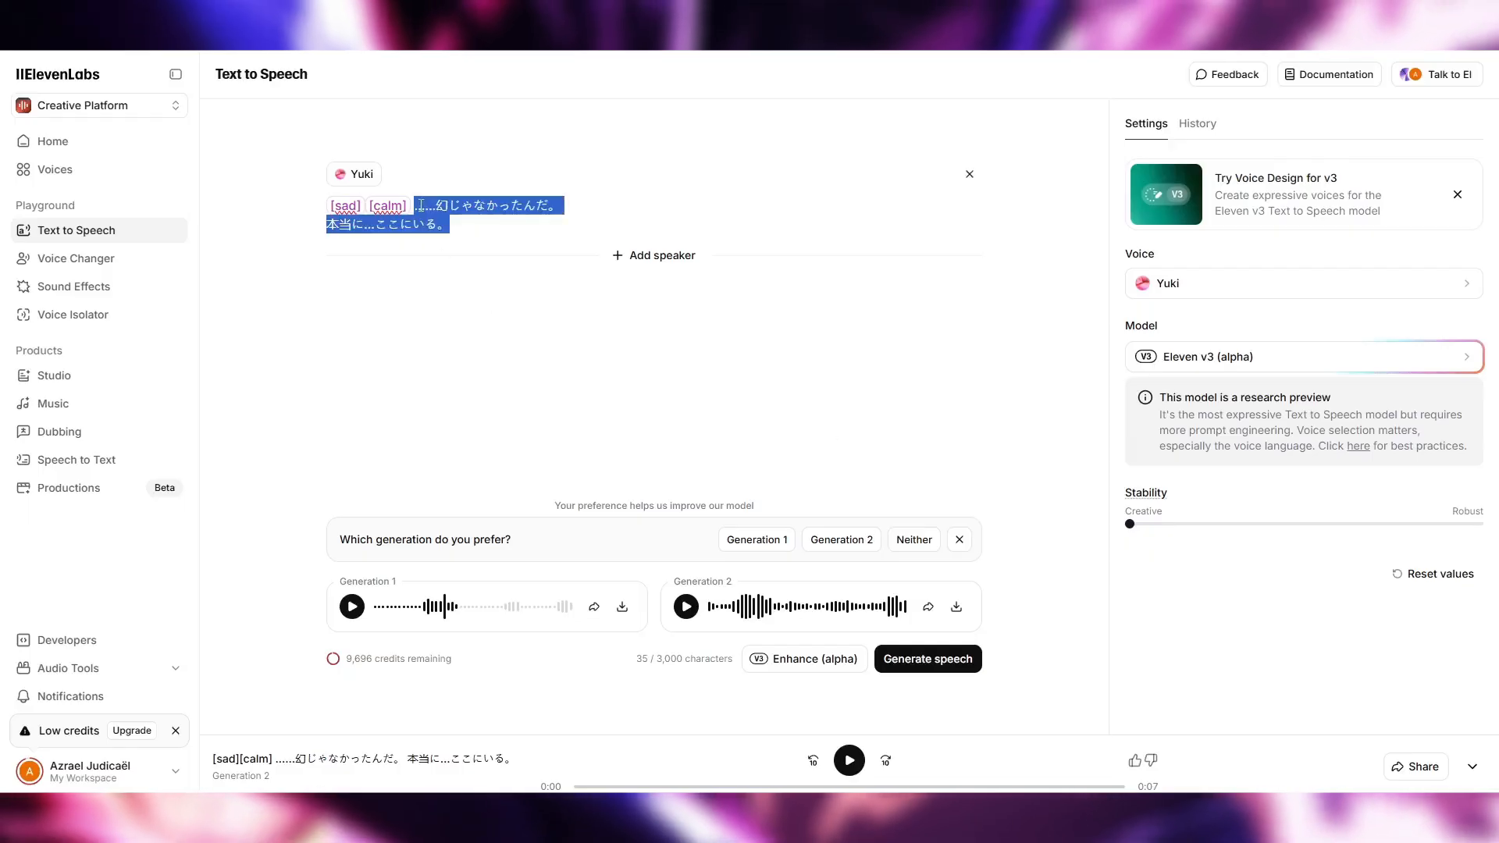
Paste the copied text over the Japanese line following the [sad] and [calm] tags in Yuki's speech
key("ctrl+v")
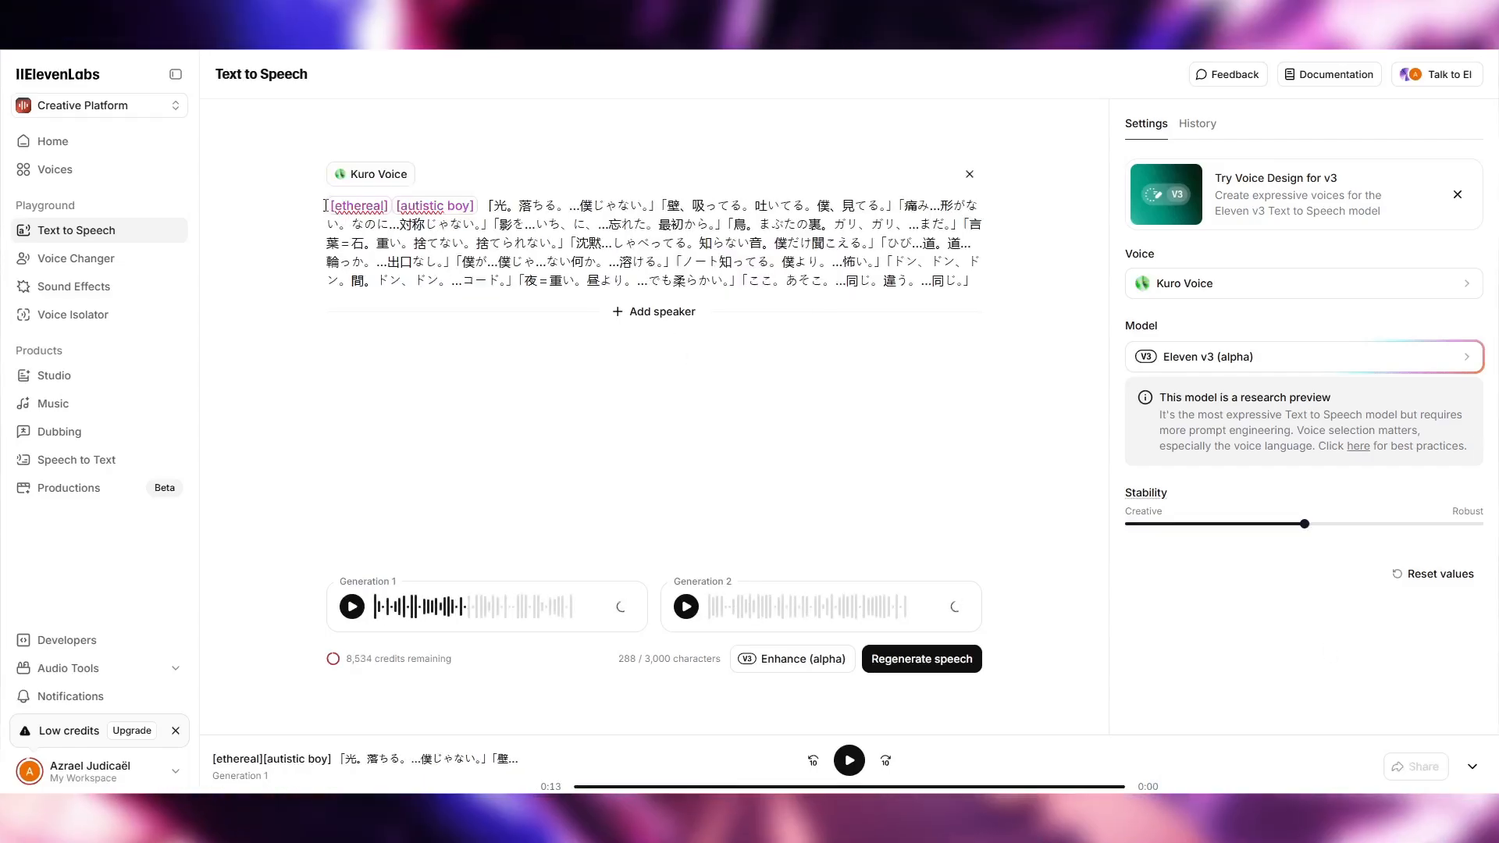
left_click_drag(329, 206, 975, 313)
left_click(1006, 281)
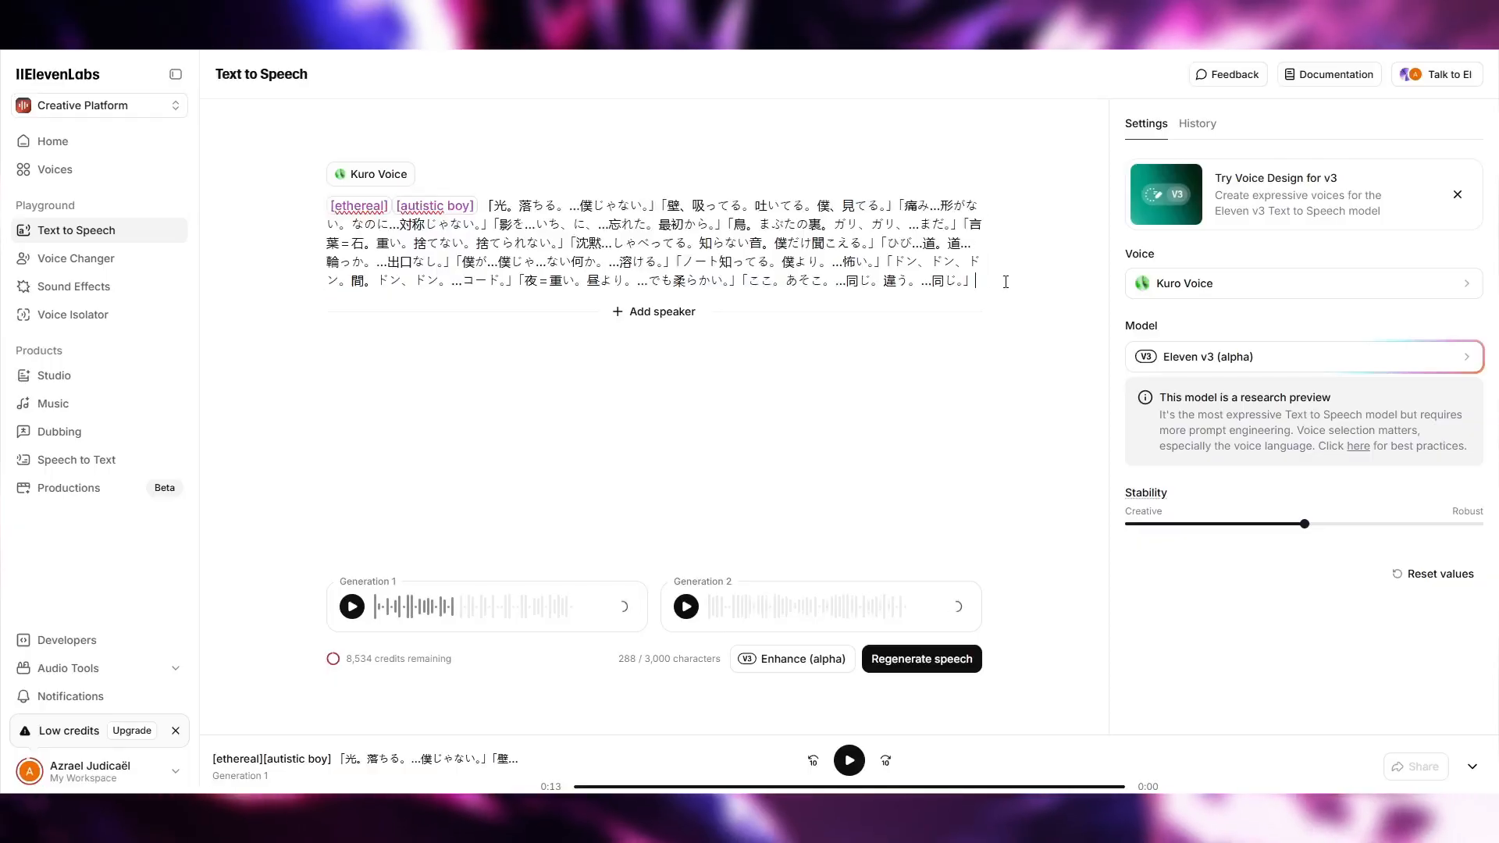